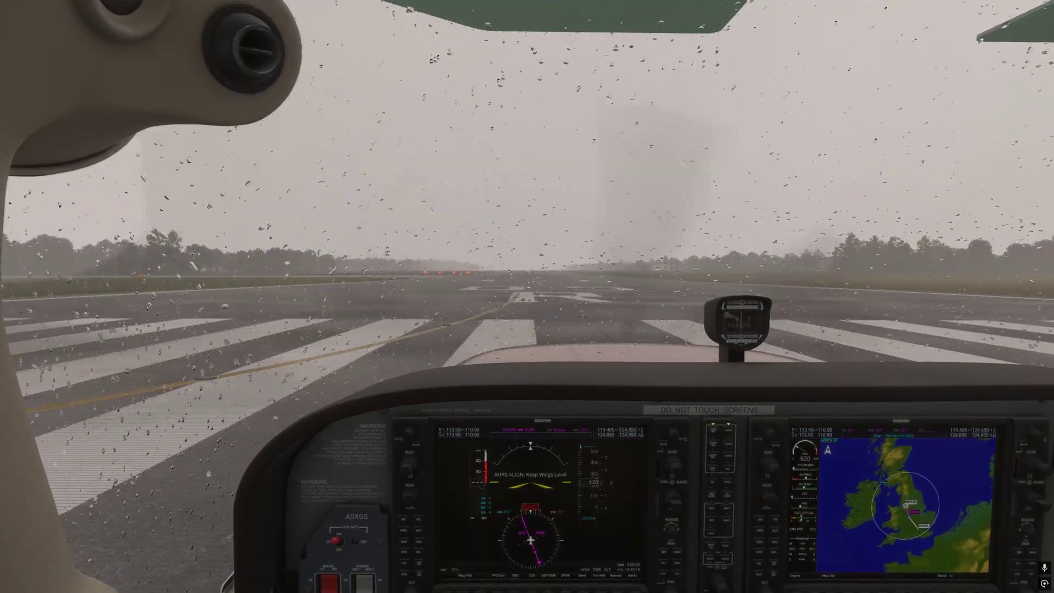
Check the outside view, then open the EFB tablet and clear the junk text from its map search.
{"action": "key", "text": "End"}
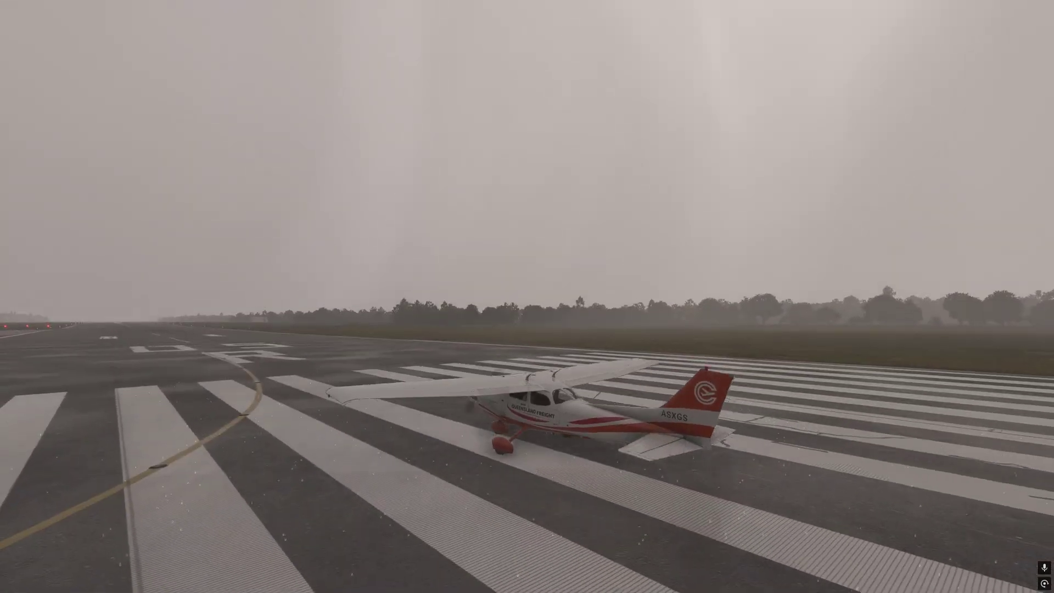
{"action": "key", "text": "End"}
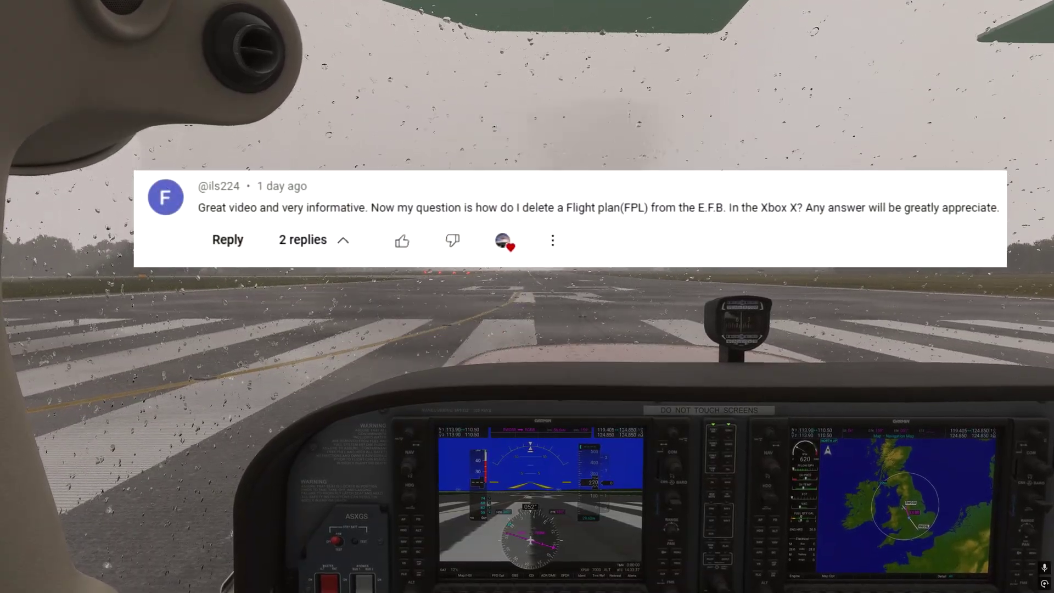
{"action": "key", "text": "ctrl+t"}
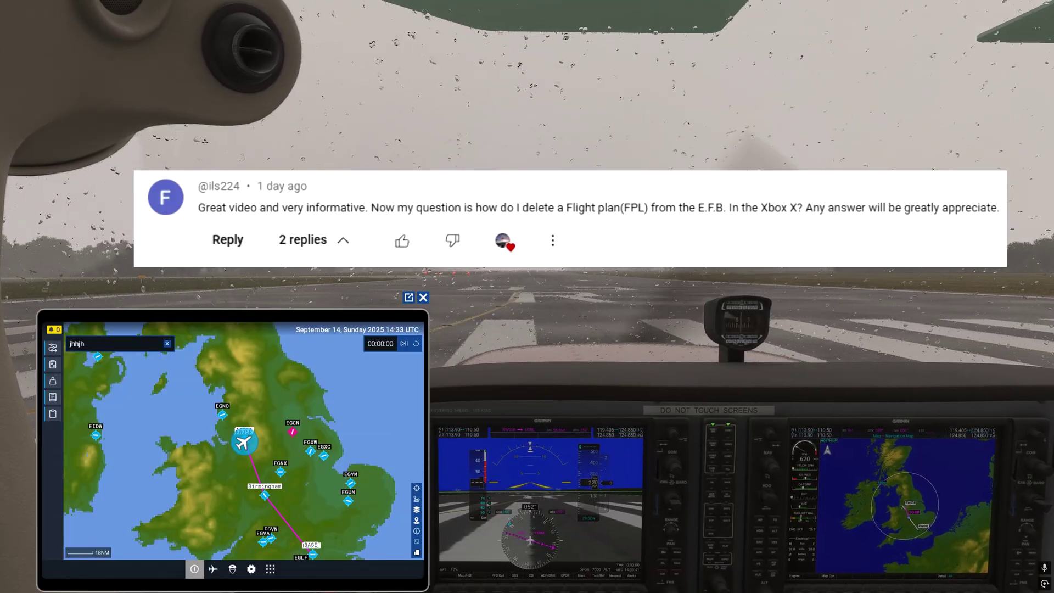
{"action": "left_click", "coordinate": [167, 344]}
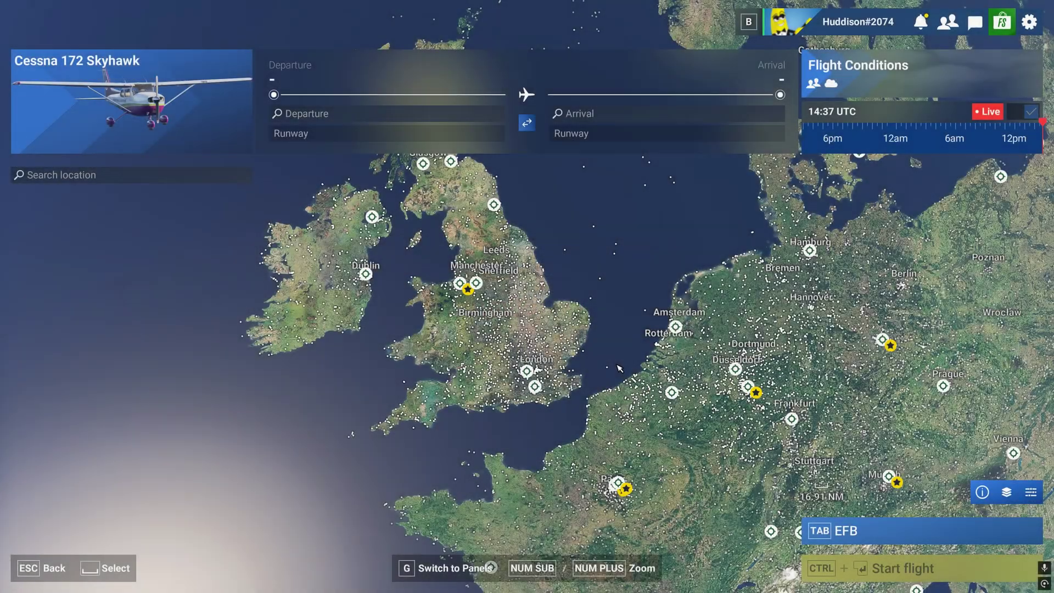
Set EGCC Manchester as departure and EGLL Heathrow as arrival on the world map.
{"action": "left_click_drag", "start_coordinate": [622, 358], "coordinate": [670, 381]}
{"action": "scroll", "coordinate": [631, 356], "scroll_direction": "up", "scroll_amount": 3}
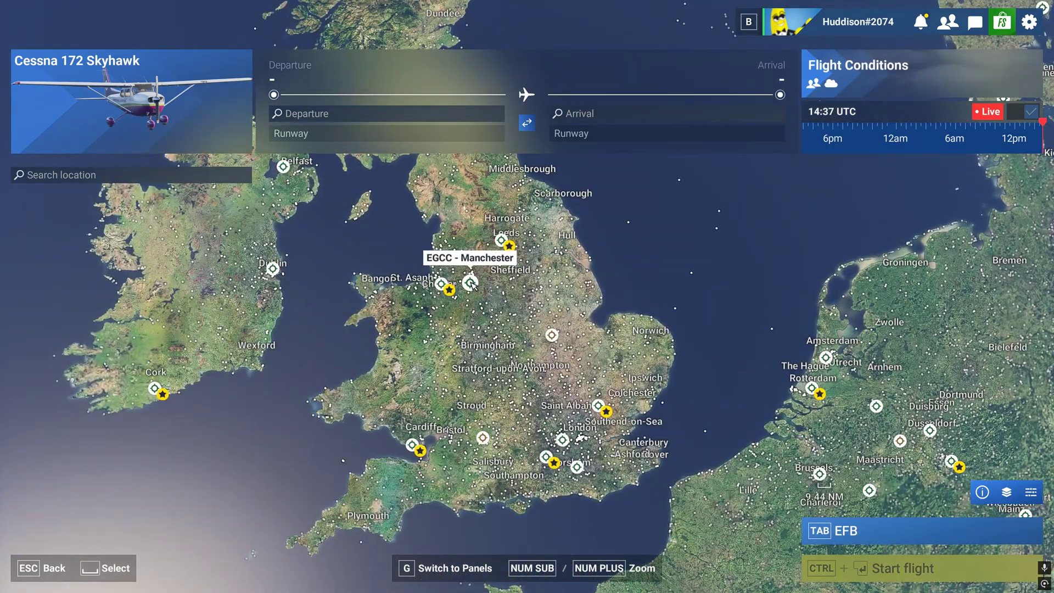
{"action": "left_click", "coordinate": [470, 283]}
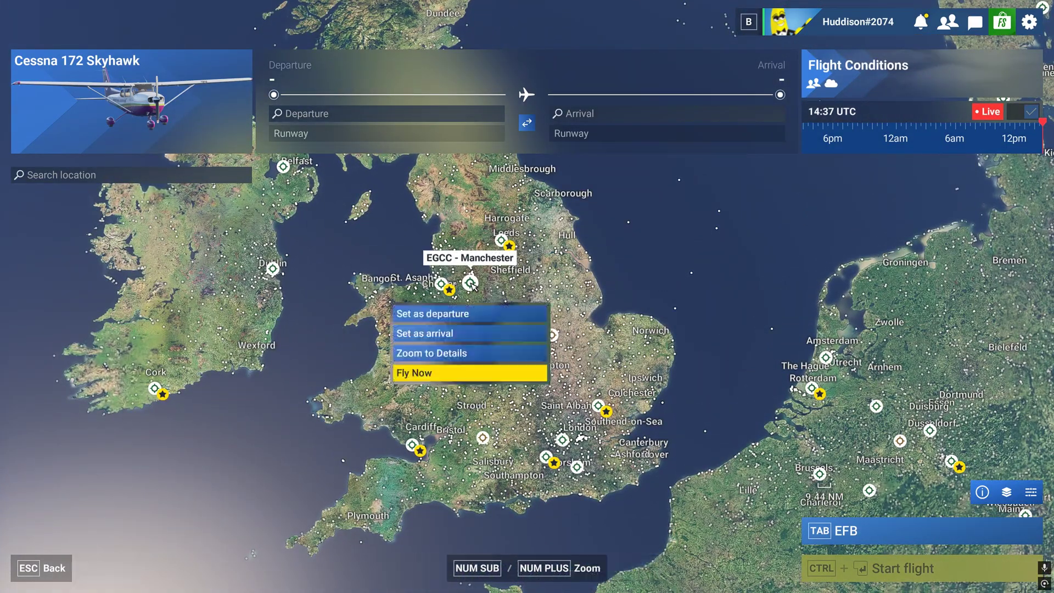
{"action": "left_click", "coordinate": [469, 315]}
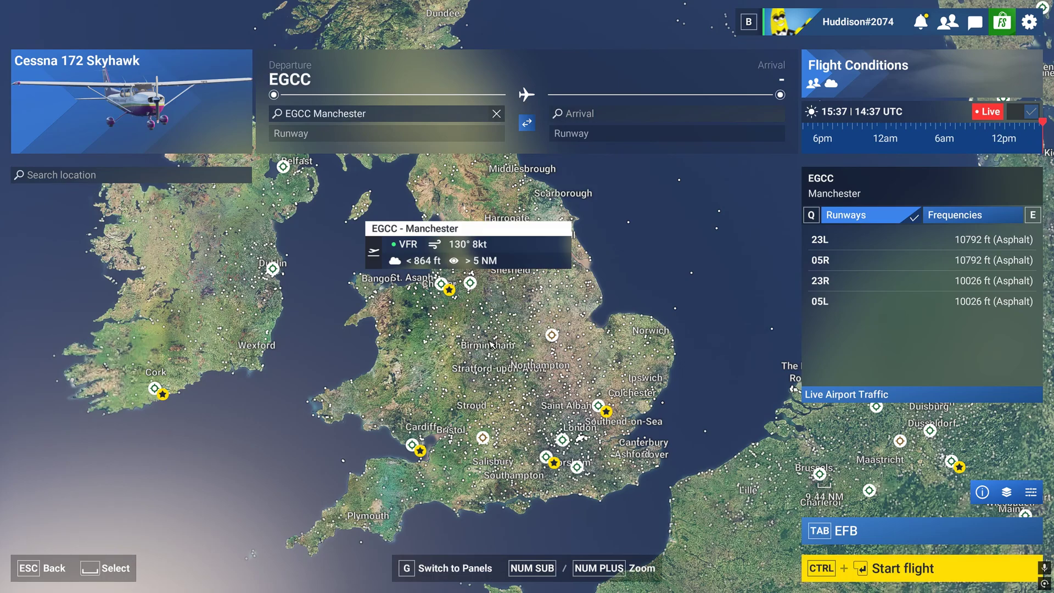
{"action": "left_click", "coordinate": [564, 439]}
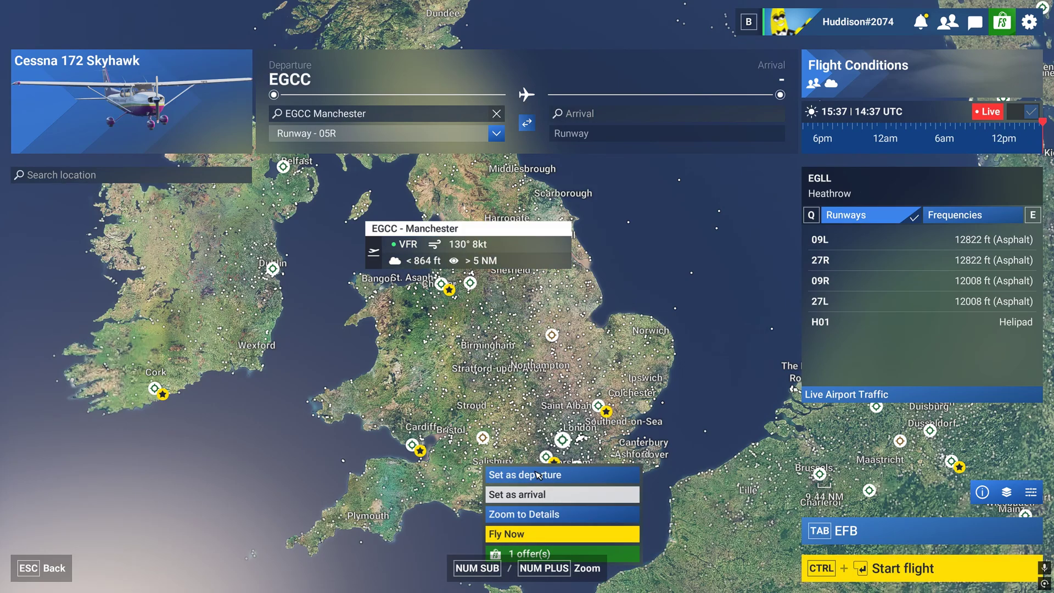
{"action": "left_click", "coordinate": [539, 493]}
Add Birmingham airport as a waypoint on the route.
{"action": "scroll", "coordinate": [513, 363], "scroll_direction": "up", "scroll_amount": 3}
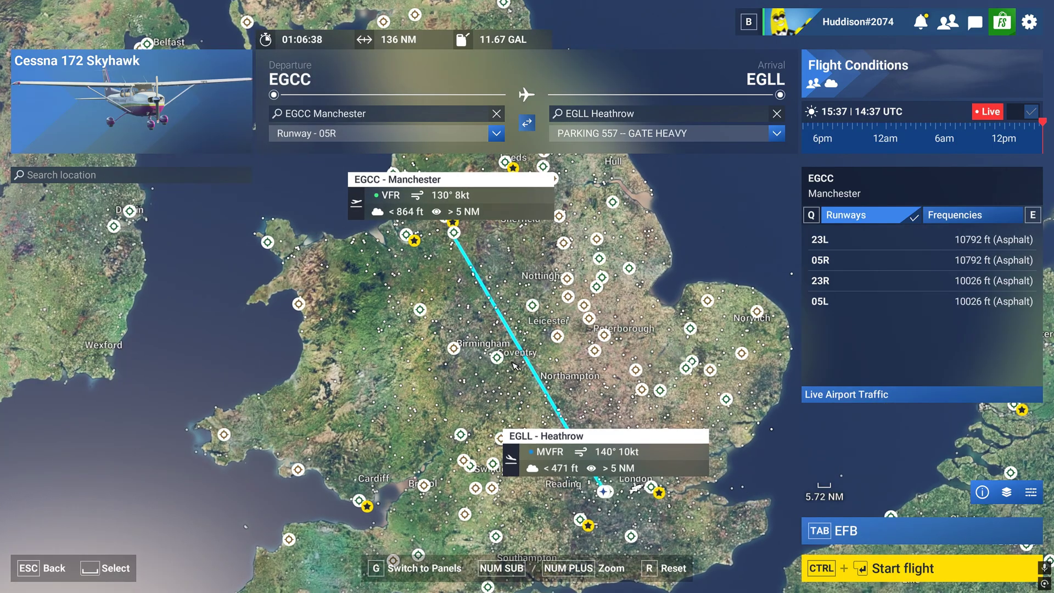
{"action": "left_click", "coordinate": [495, 357]}
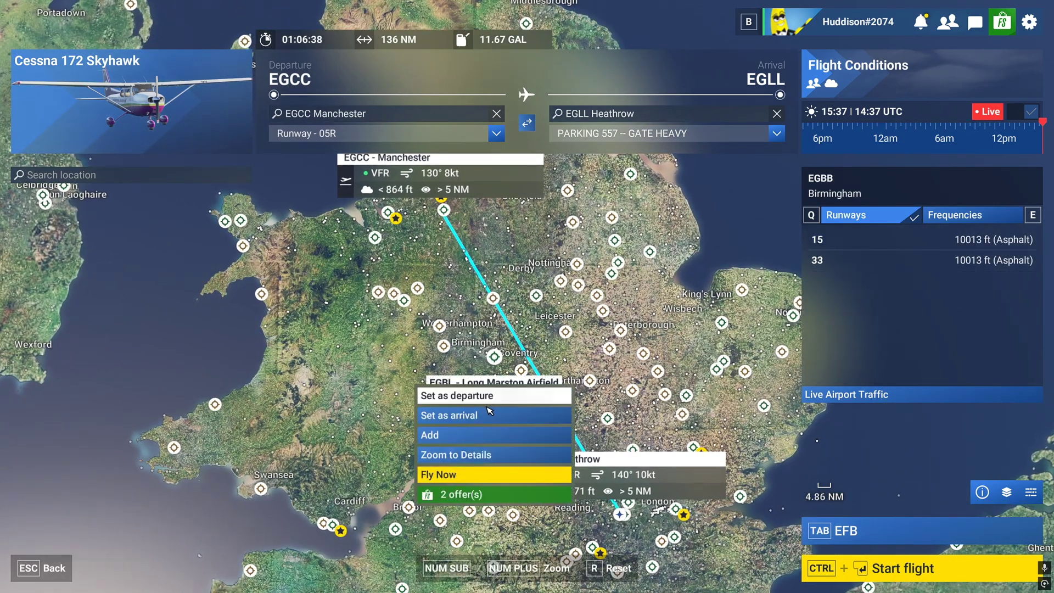
{"action": "left_click", "coordinate": [489, 433]}
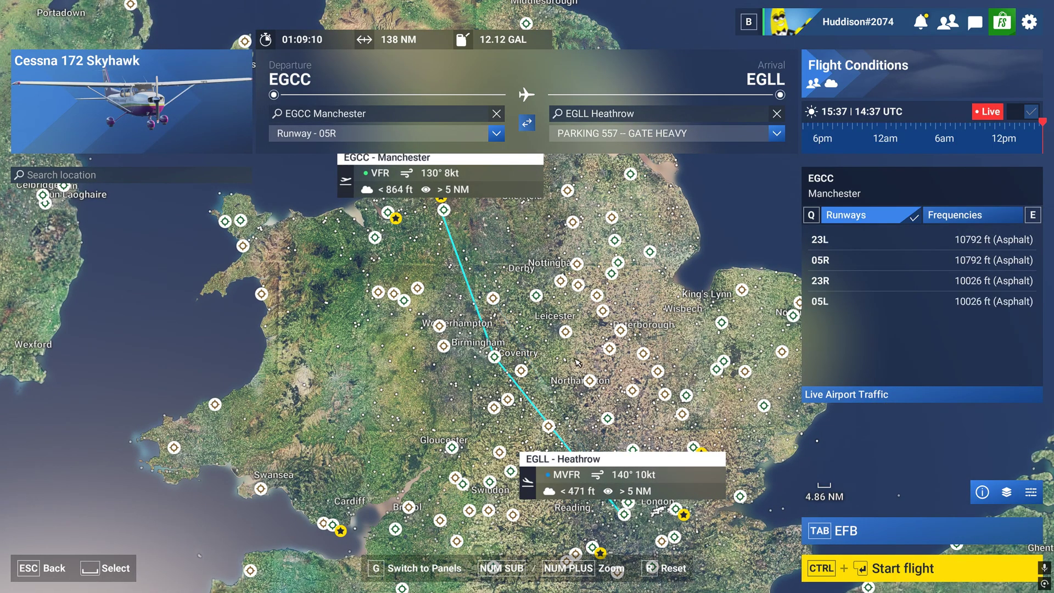
Review the Manchester–Birmingham–Heathrow route and start the flight.
{"action": "scroll", "coordinate": [664, 384], "scroll_direction": "down", "scroll_amount": 3}
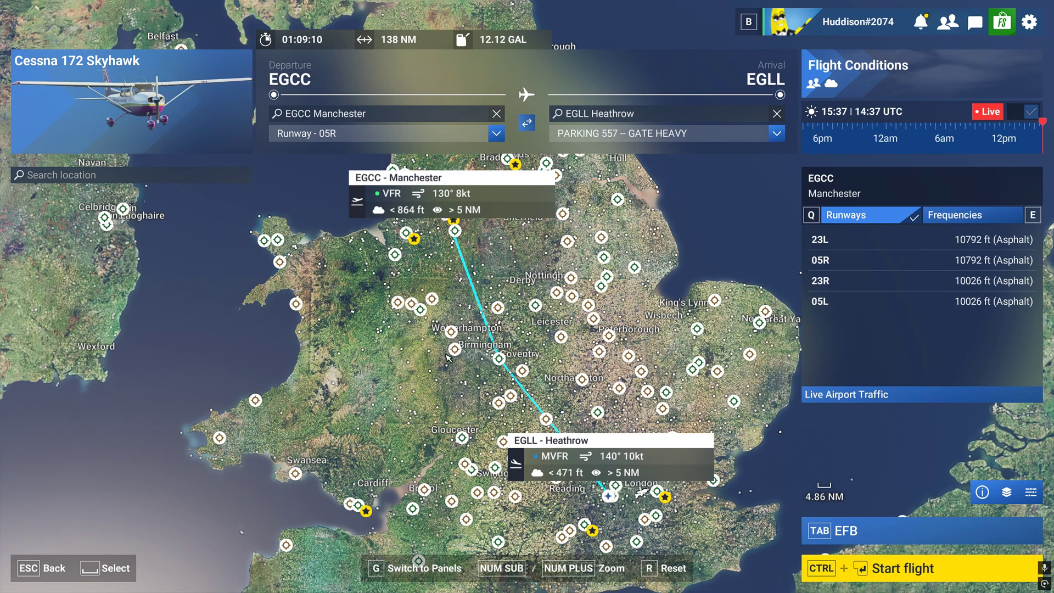
{"action": "scroll", "coordinate": [663, 358], "scroll_direction": "down", "scroll_amount": 2}
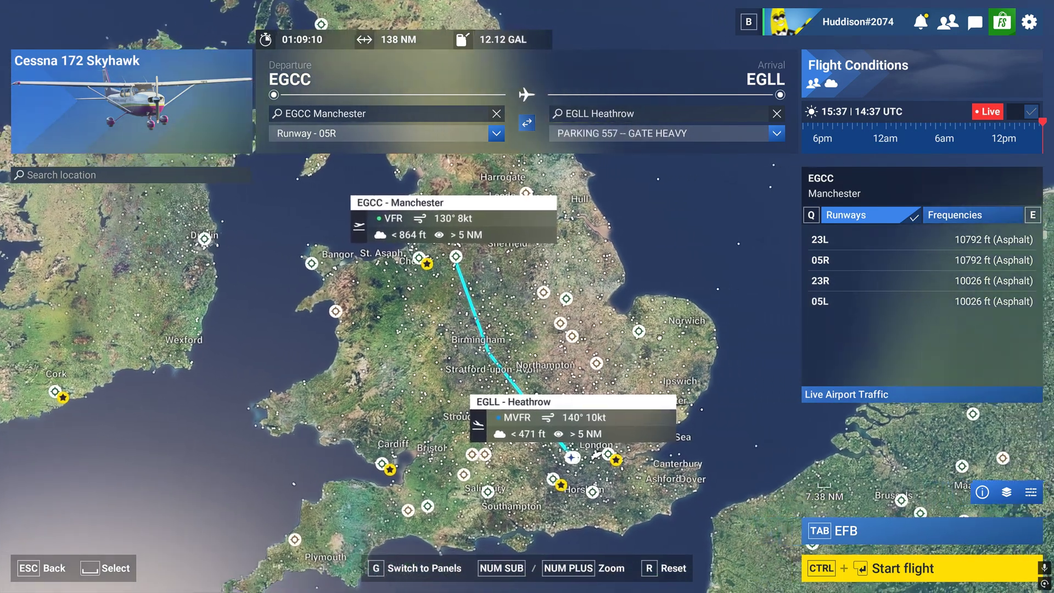
{"action": "scroll", "coordinate": [647, 351], "scroll_direction": "up", "scroll_amount": 2}
{"action": "scroll", "coordinate": [445, 323], "scroll_direction": "up", "scroll_amount": 2}
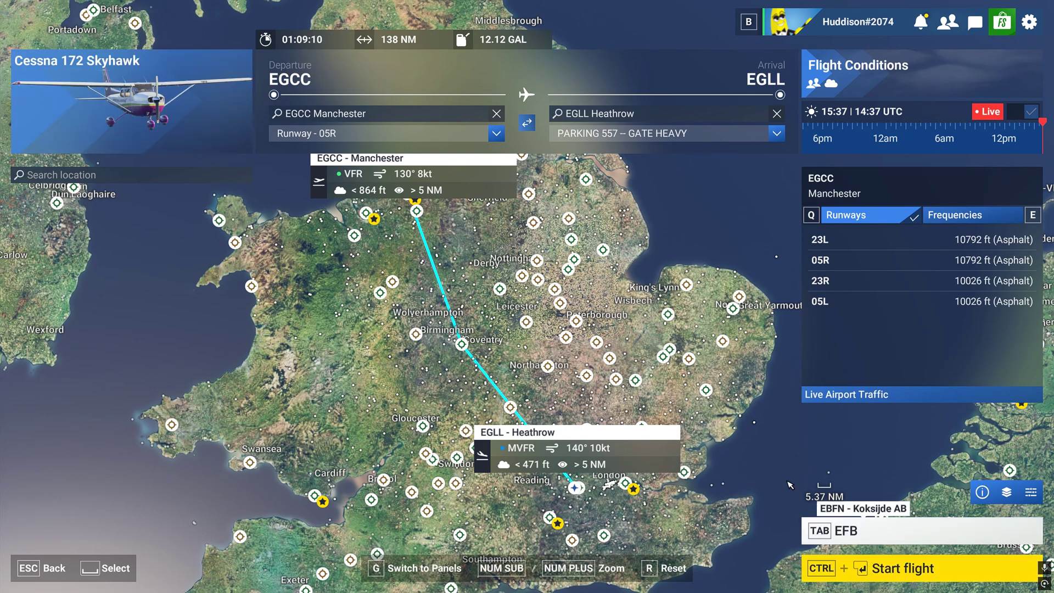
{"action": "left_click", "coordinate": [891, 567]}
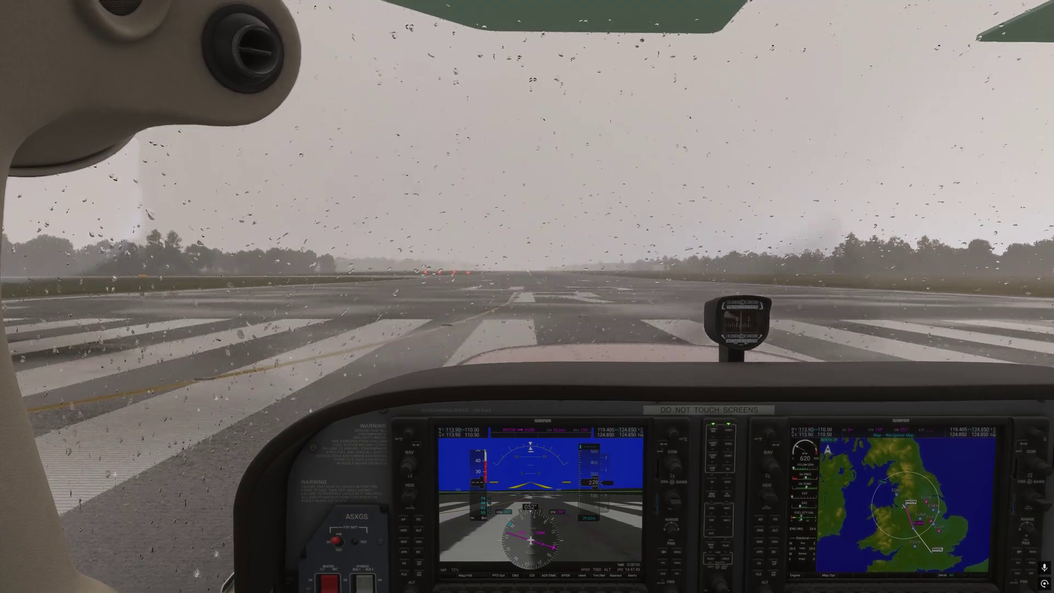
Glance at the chase view, show the EFB route map over central England, and zoom onto the MFD.
{"action": "key", "text": "End"}
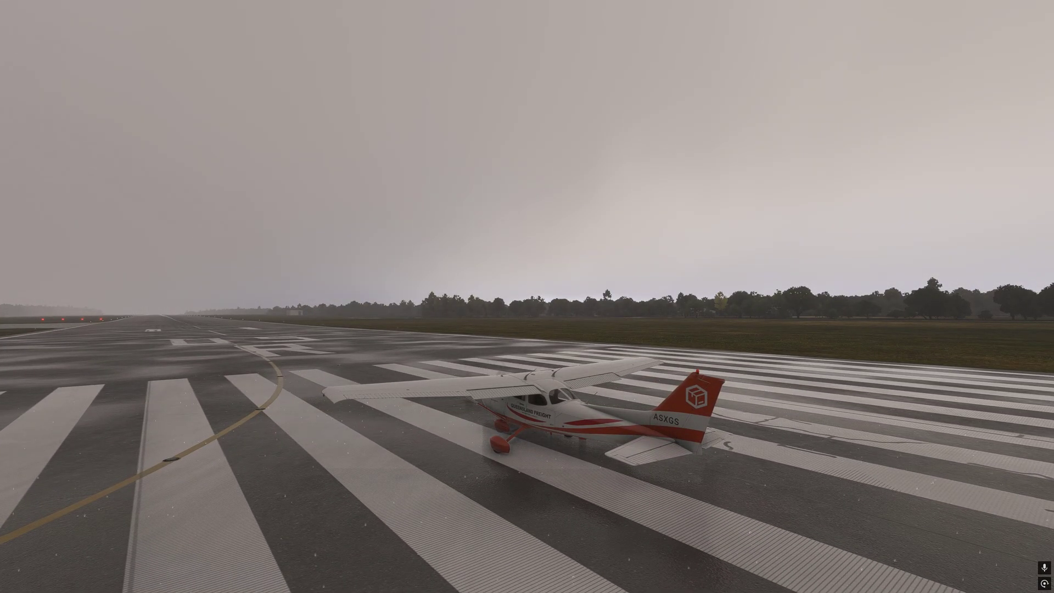
{"action": "key", "text": "End"}
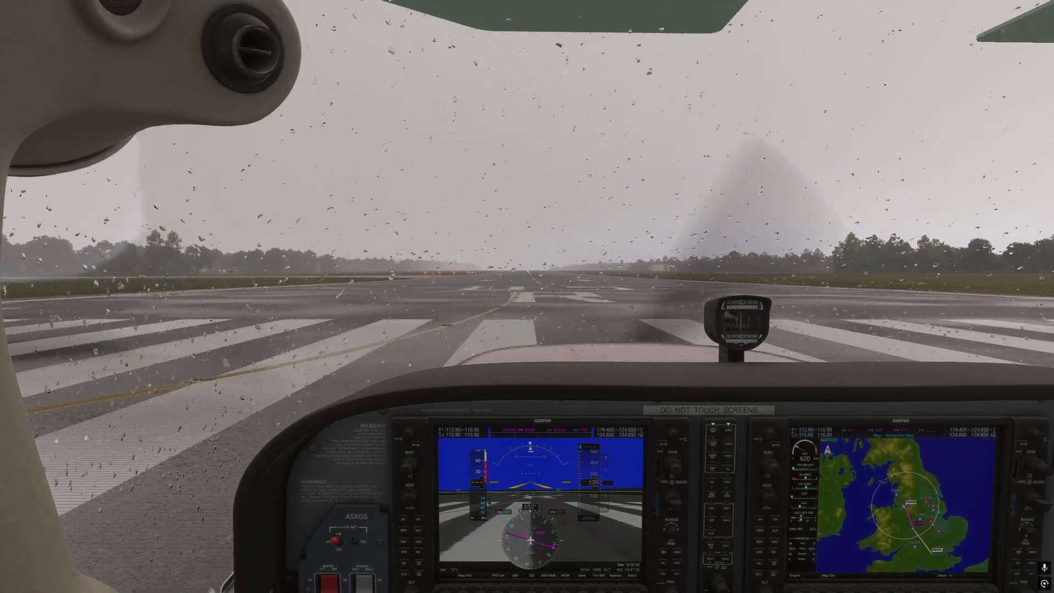
{"action": "key", "text": "ctrl+t"}
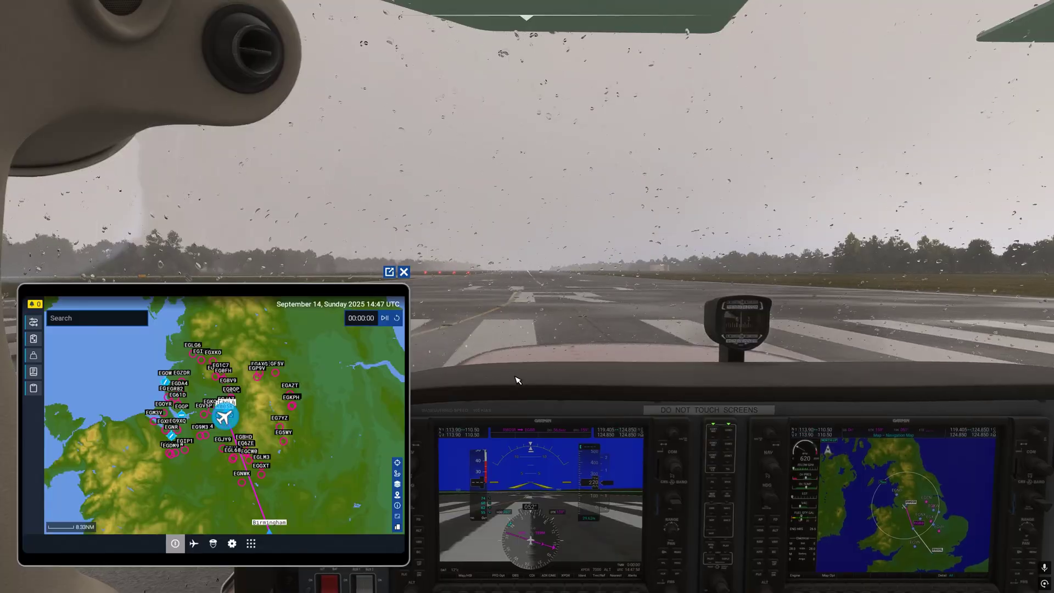
{"action": "scroll", "coordinate": [315, 426], "scroll_direction": "down", "scroll_amount": 3}
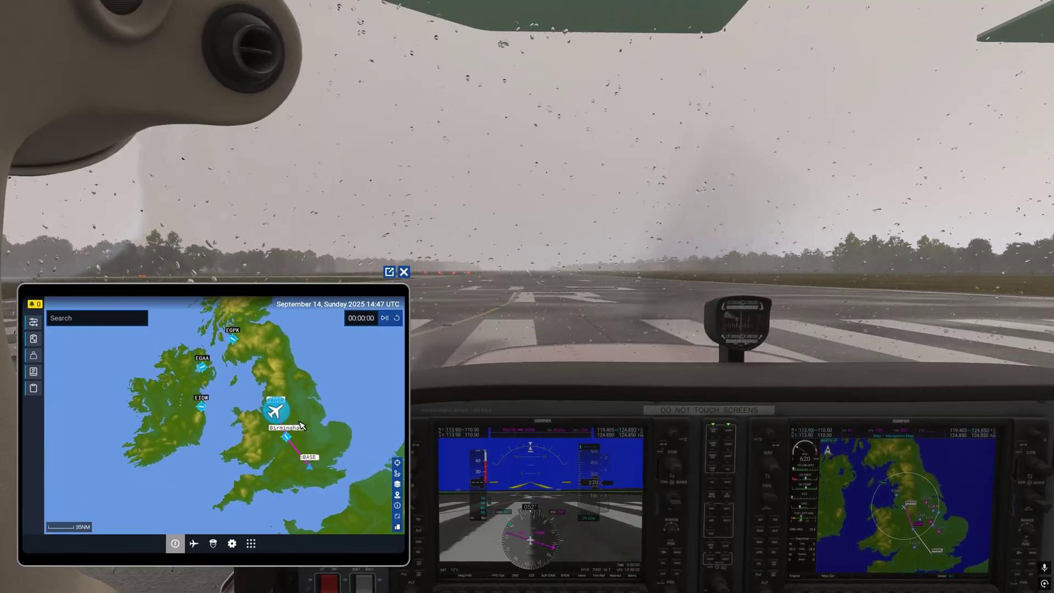
{"action": "scroll", "coordinate": [278, 410], "scroll_direction": "up", "scroll_amount": 2}
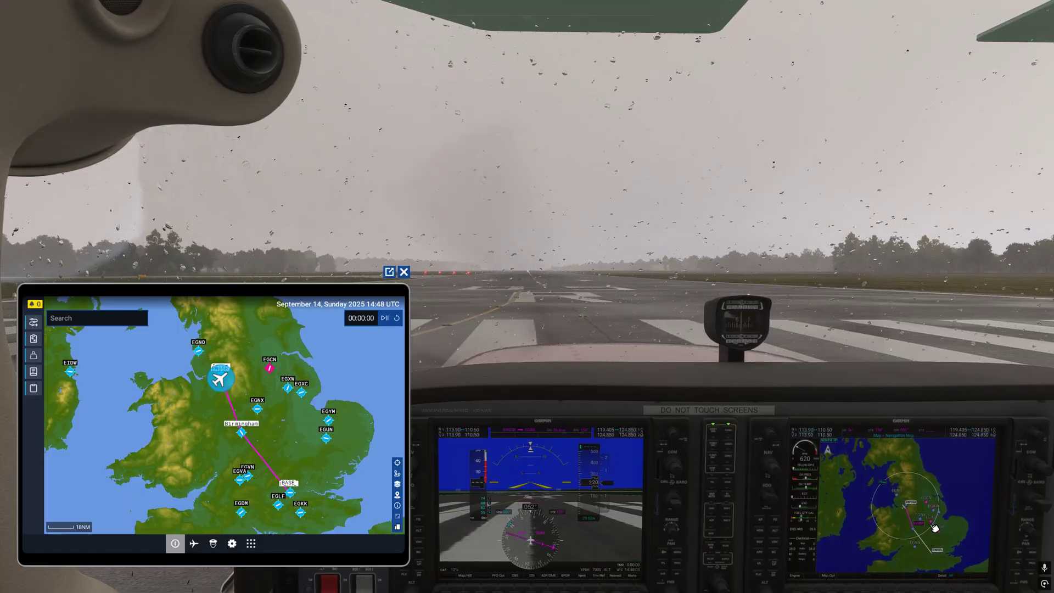
{"action": "key", "text": "a"}
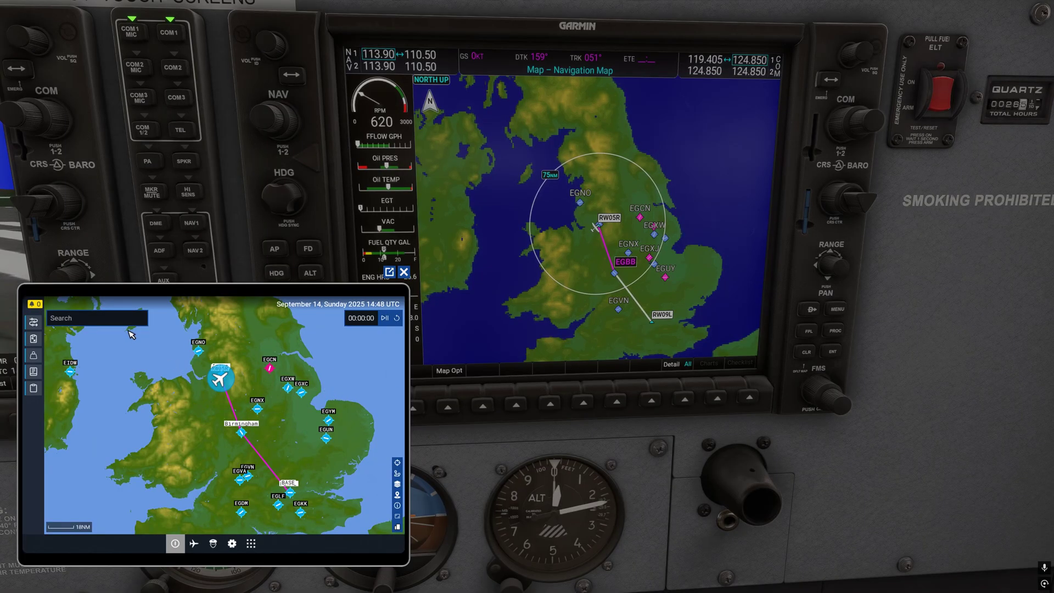
Begin a flight plan reset in the tablet's route panel, then close the panel and the EFB tablet.
{"action": "left_click", "coordinate": [34, 323]}
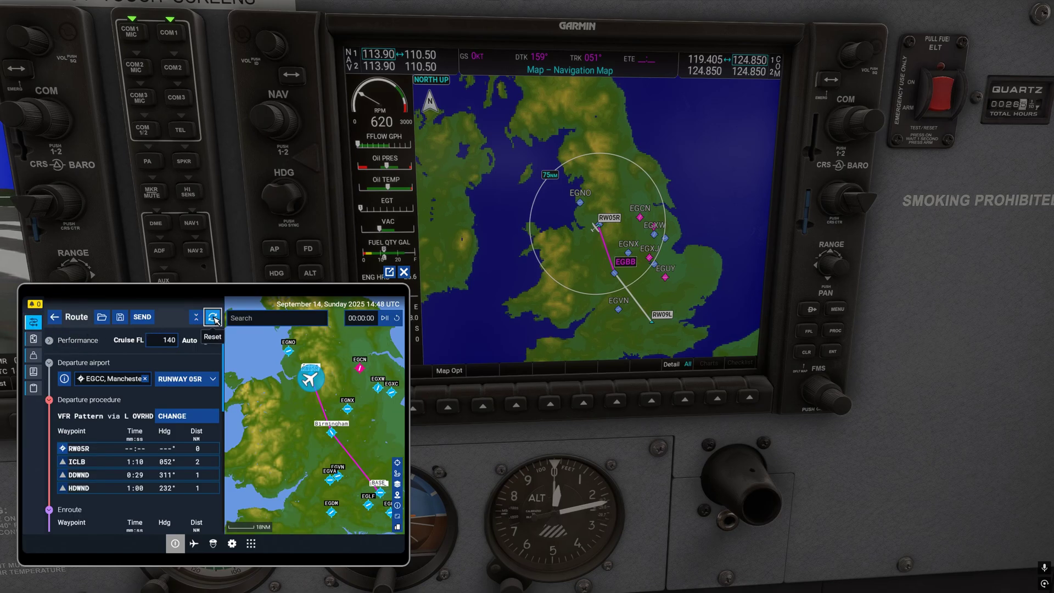
{"action": "left_click", "coordinate": [213, 317]}
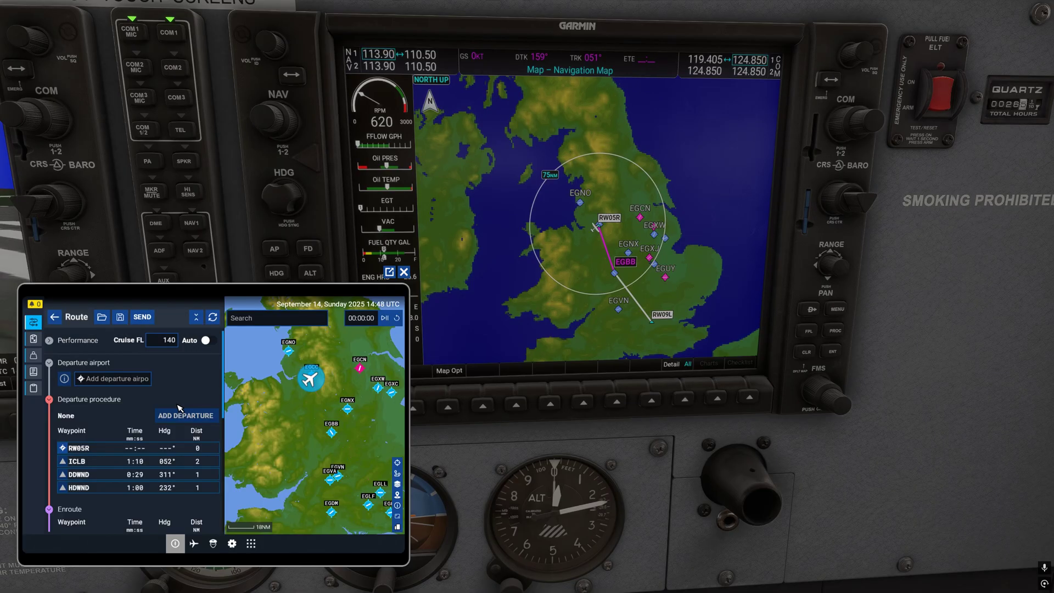
{"action": "left_click", "coordinate": [55, 317]}
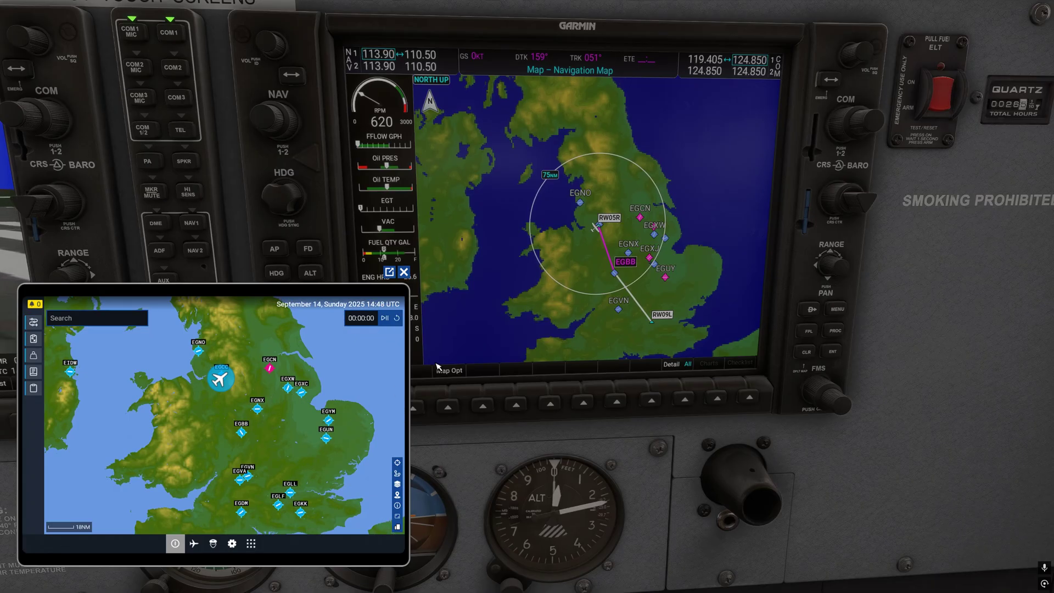
{"action": "left_click", "coordinate": [619, 271]}
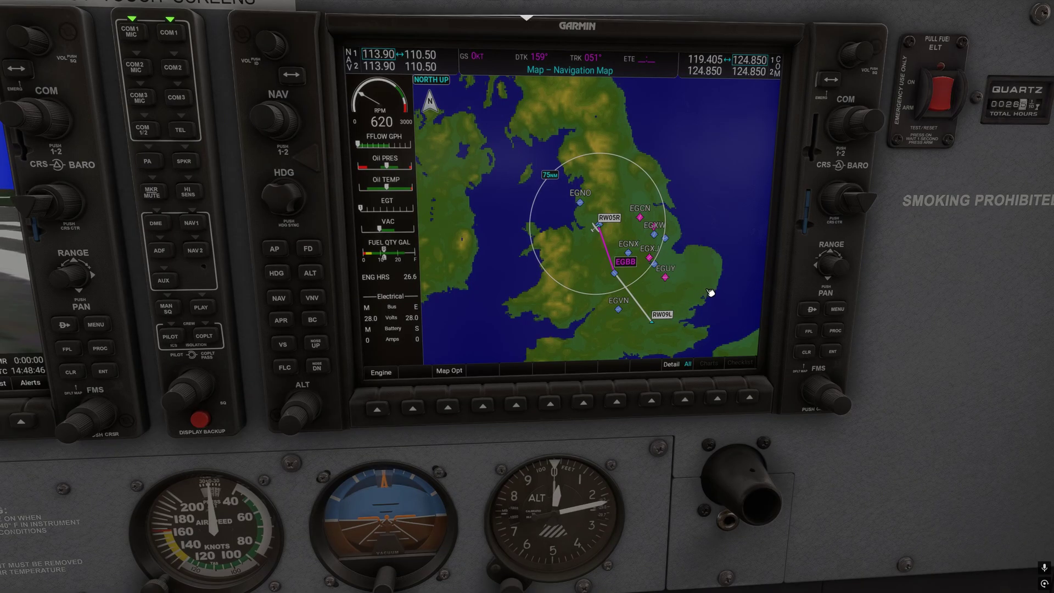
Delete the G1000's active EGCC to EGLL flight plan and return to the navigation map.
{"action": "left_click", "coordinate": [813, 334]}
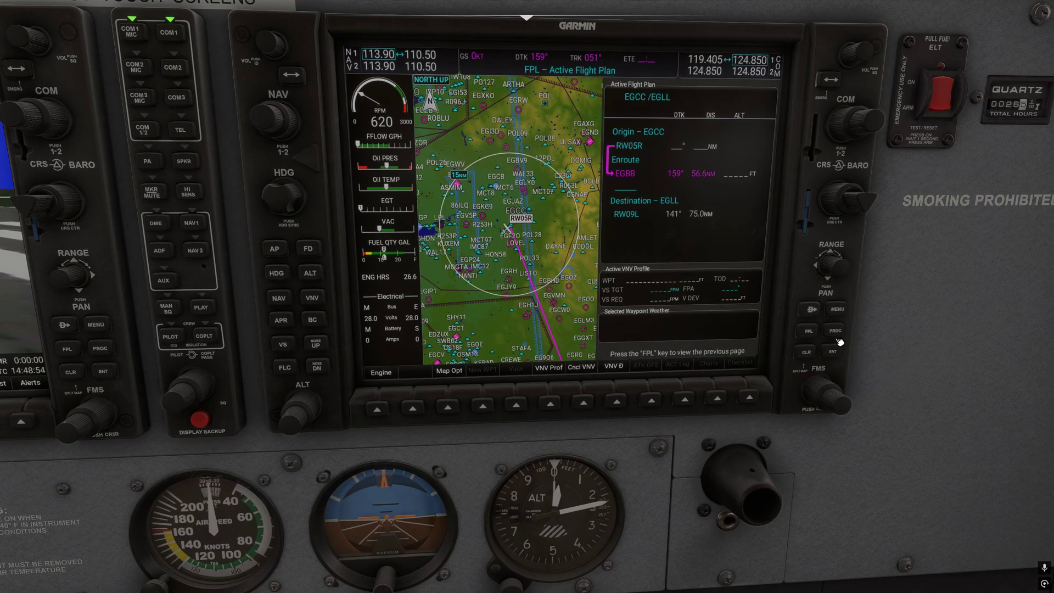
{"action": "left_click", "coordinate": [838, 310]}
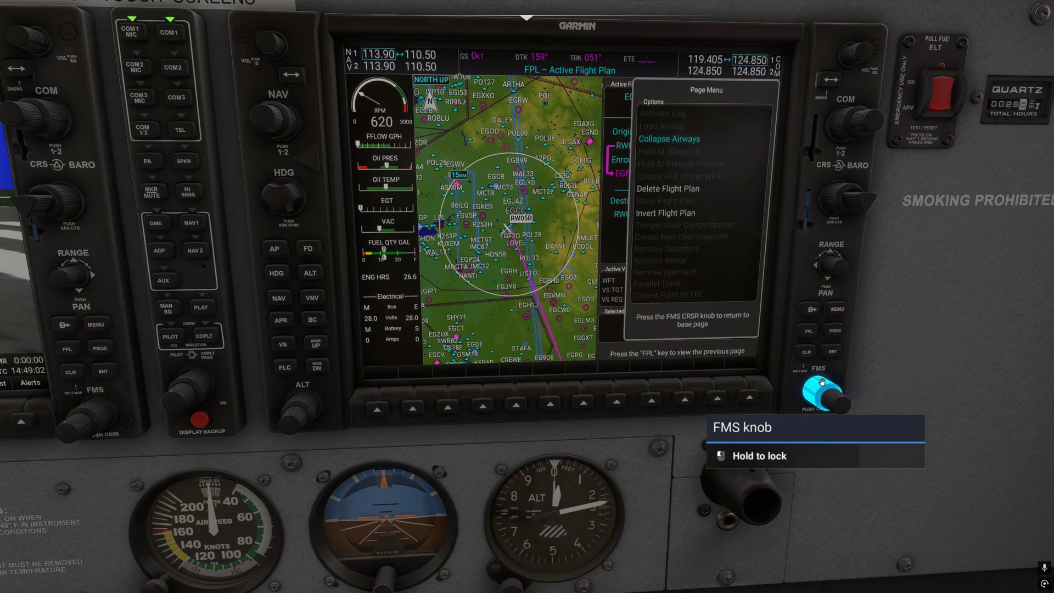
{"action": "scroll", "coordinate": [822, 383], "scroll_direction": "up", "scroll_amount": 1}
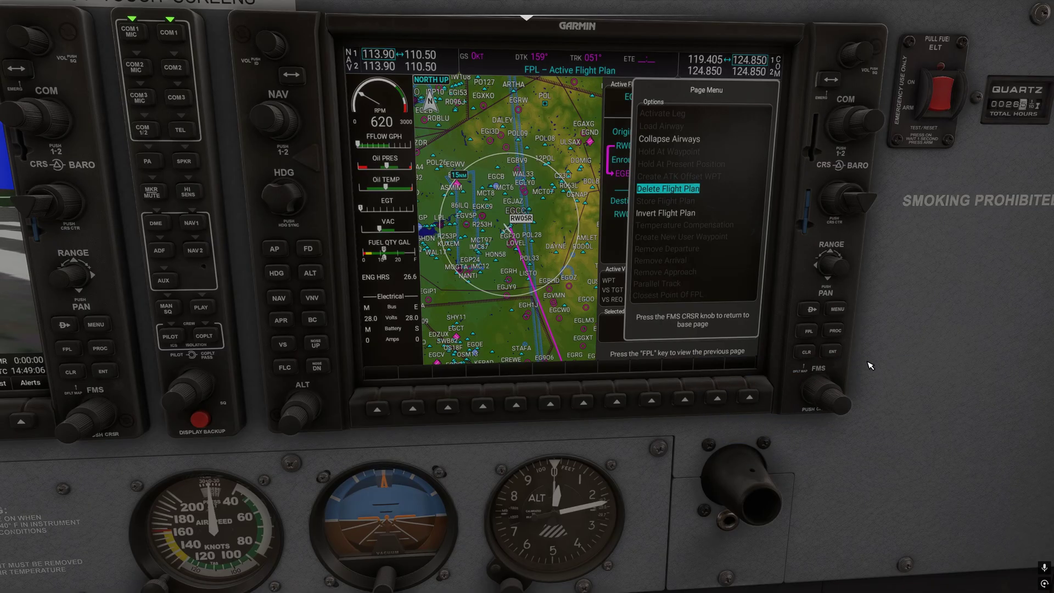
{"action": "left_click", "coordinate": [833, 352]}
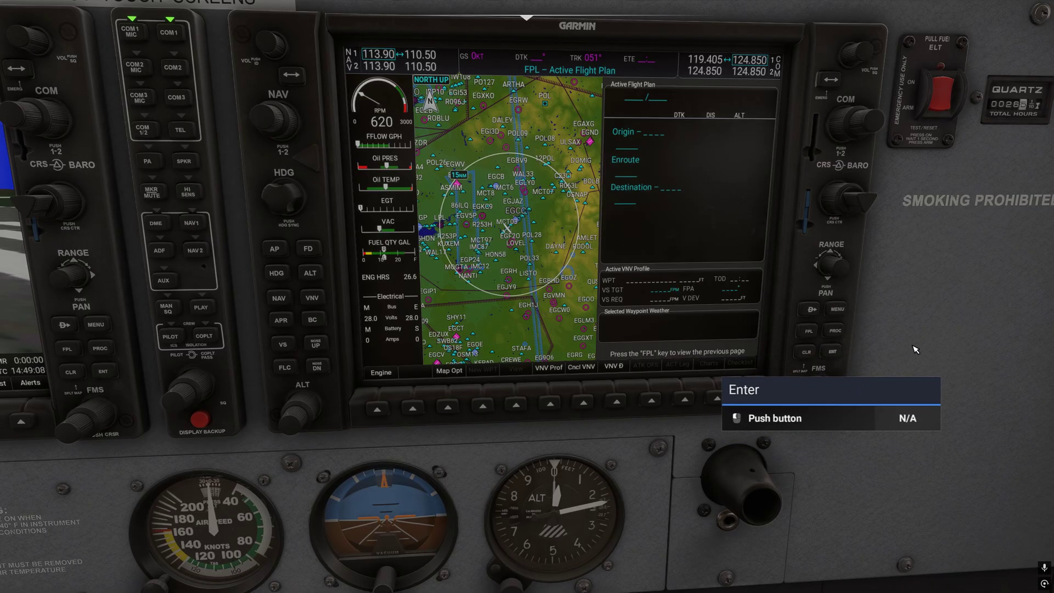
{"action": "left_click", "coordinate": [808, 331]}
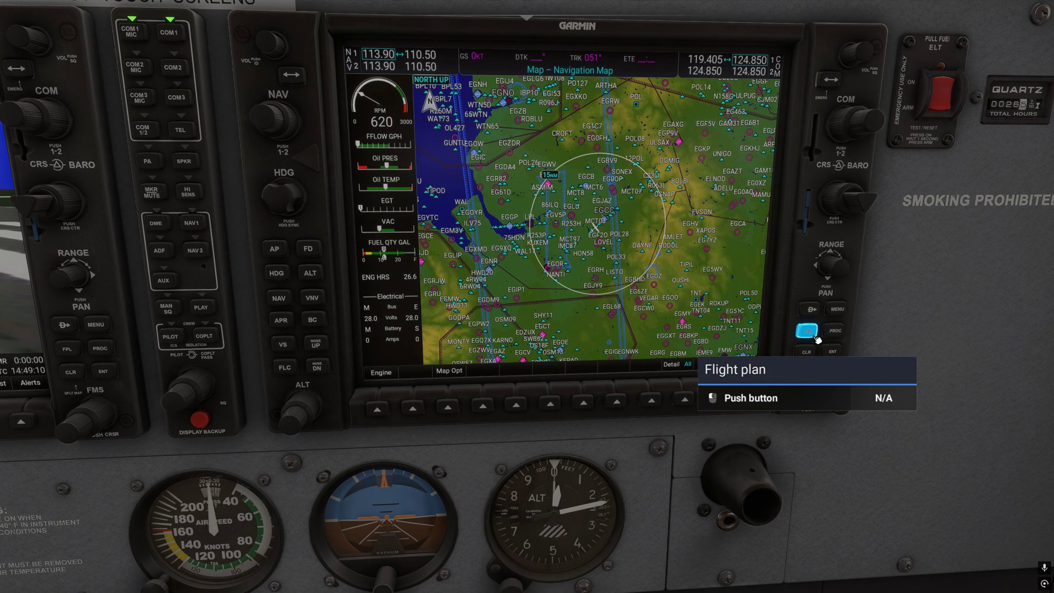
Set the Garmin map range out to 75NM over northern England.
{"action": "scroll", "coordinate": [833, 267], "scroll_direction": "down", "scroll_amount": 1}
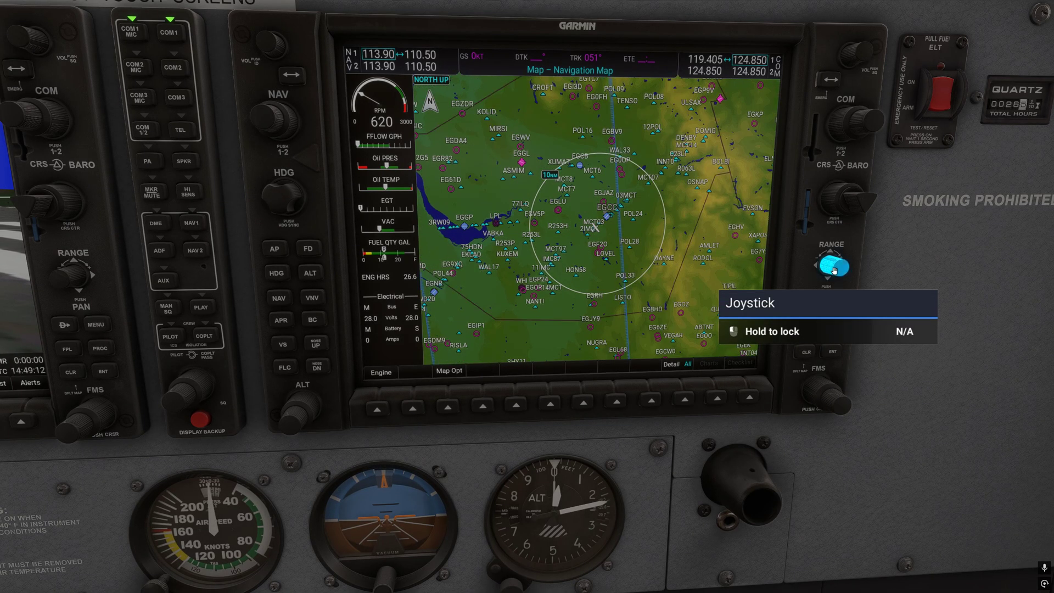
{"action": "scroll", "coordinate": [833, 267], "scroll_direction": "up", "scroll_amount": 6}
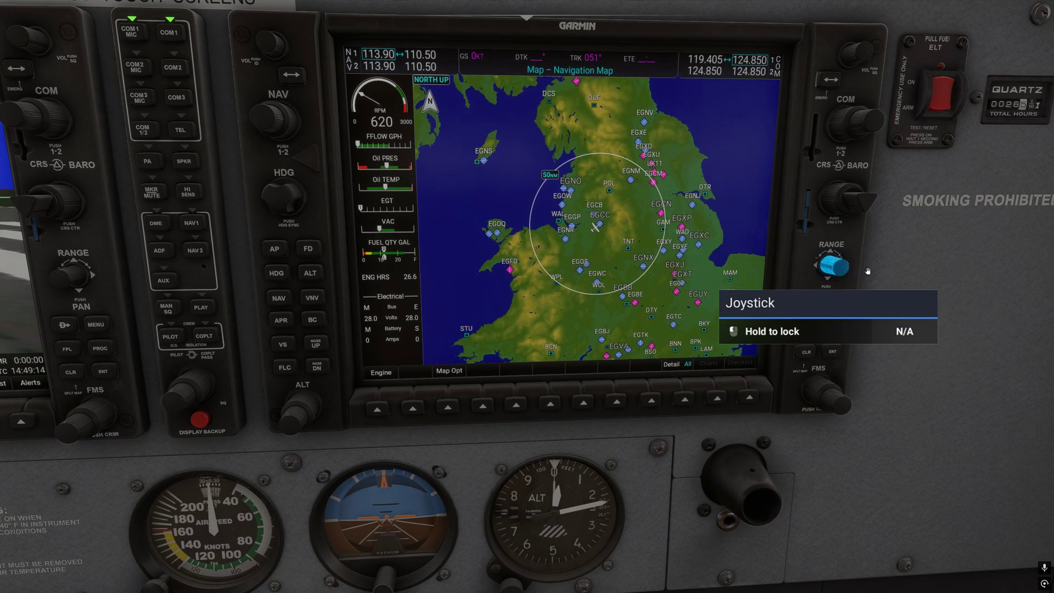
{"action": "scroll", "coordinate": [860, 272], "scroll_direction": "up", "scroll_amount": 1}
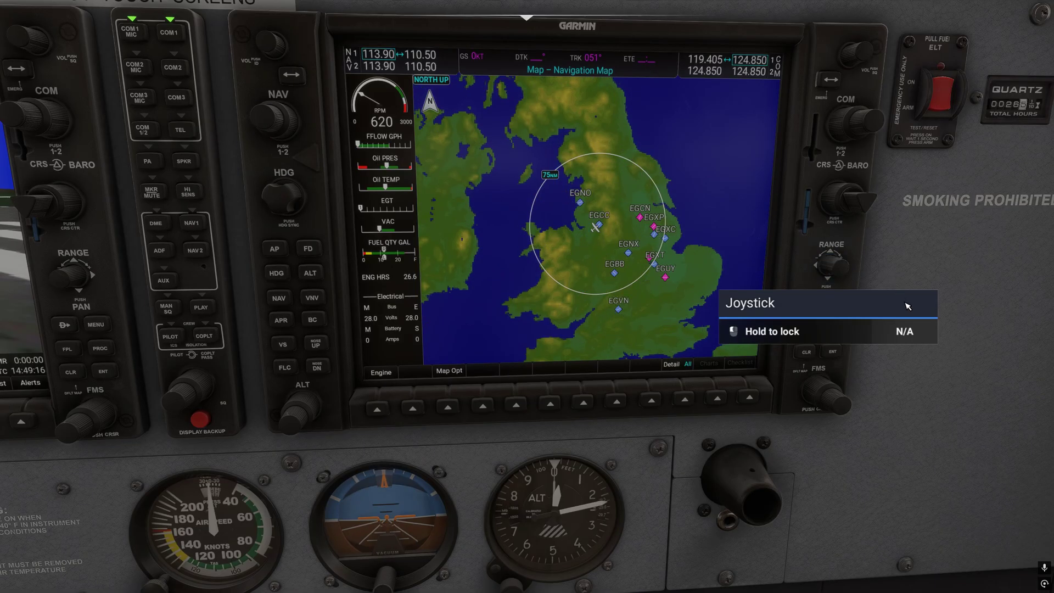
Bring up the EFB VFR map zoomed in and centred on Manchester EGCC.
{"action": "key", "text": "v"}
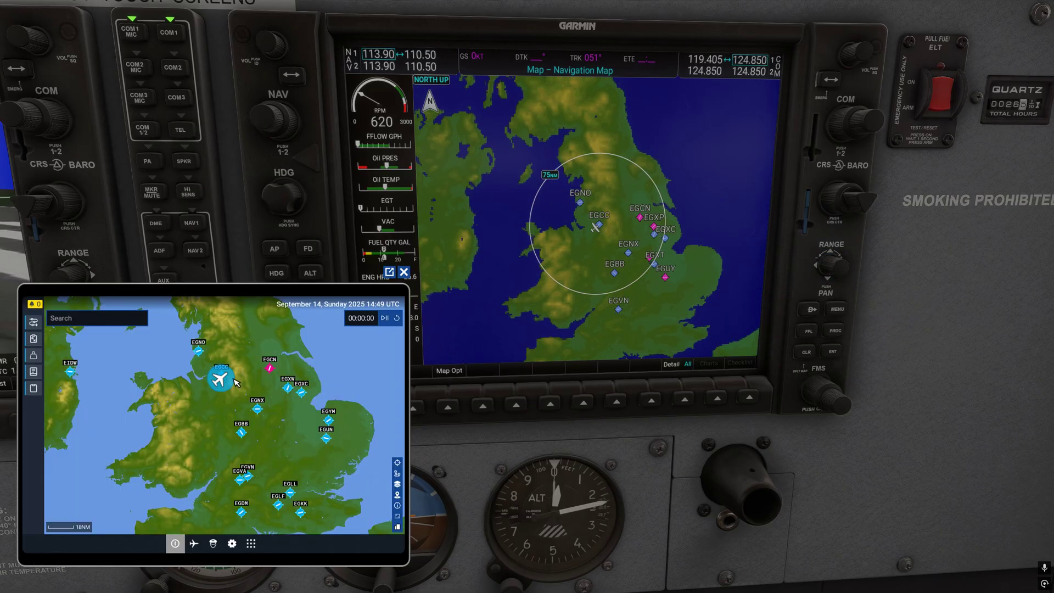
{"action": "scroll", "coordinate": [234, 378], "scroll_direction": "up", "scroll_amount": 4}
{"action": "left_click_drag", "start_coordinate": [259, 377], "coordinate": [344, 385]}
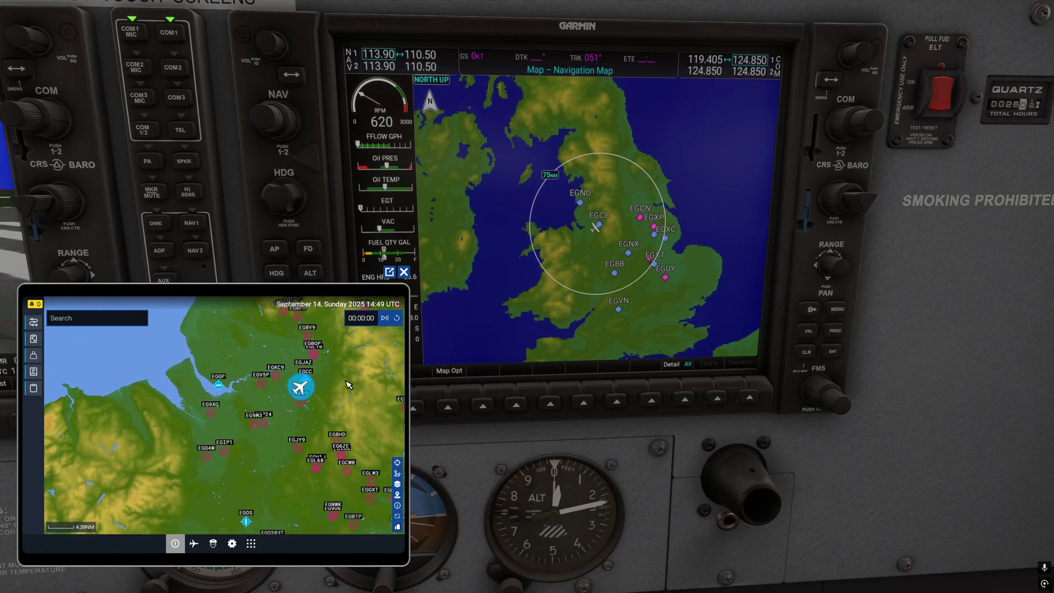
{"action": "scroll", "coordinate": [337, 386], "scroll_direction": "up", "scroll_amount": 2}
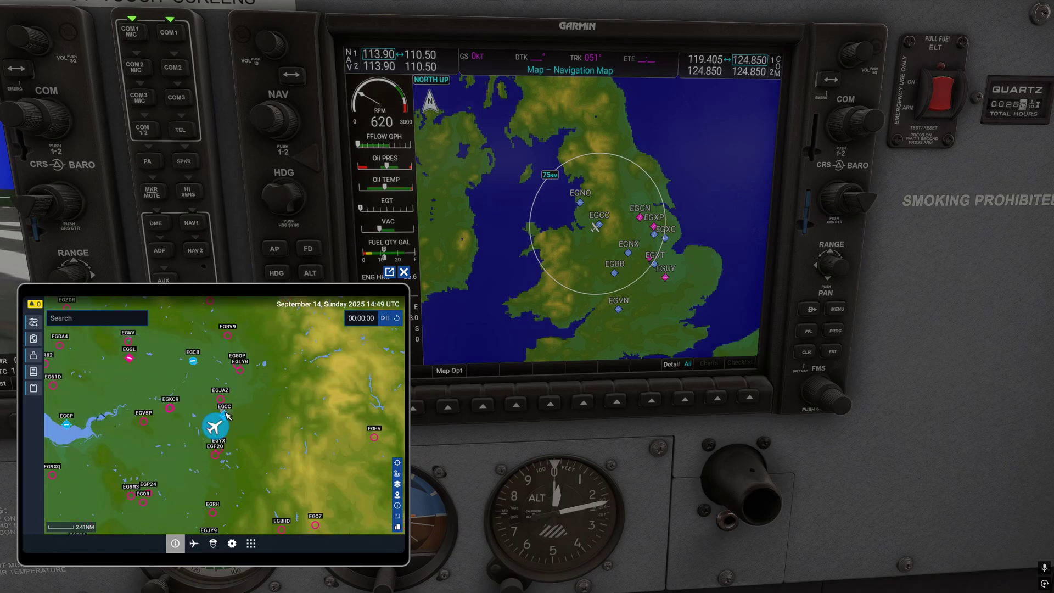
Add Manchester EGCC to the EFB flight plan as the departure.
{"action": "left_click", "coordinate": [225, 412]}
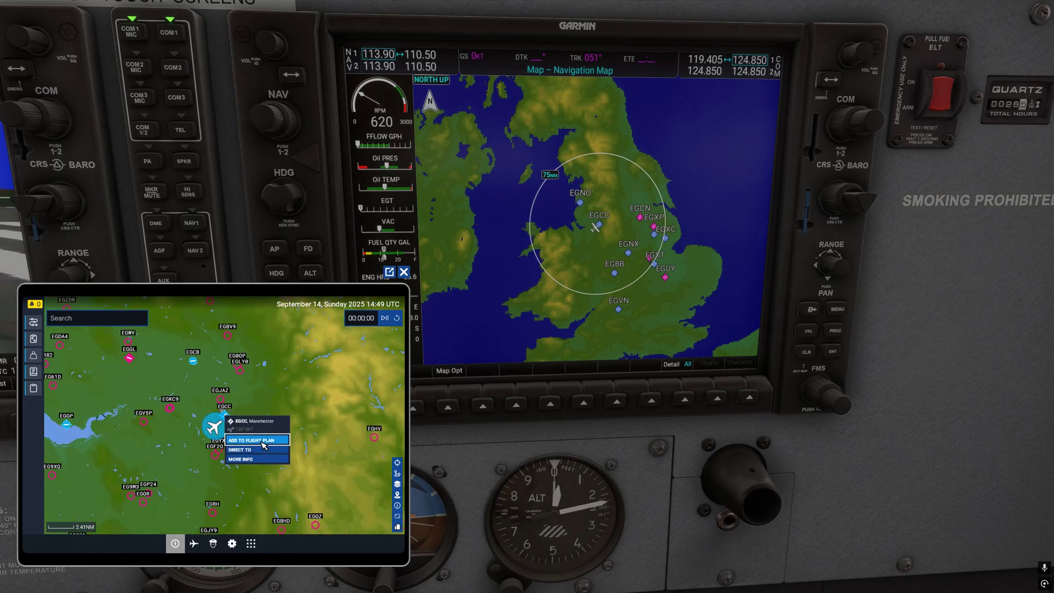
{"action": "left_click", "coordinate": [262, 442]}
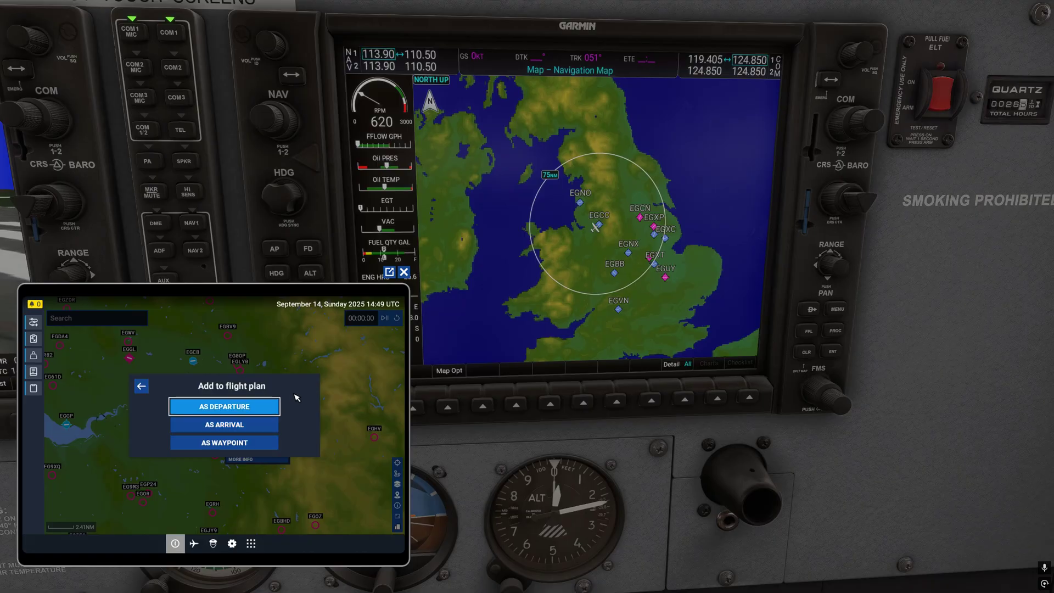
{"action": "left_click", "coordinate": [277, 405]}
Add Edinburgh EGPH to the EFB flight plan as a waypoint.
{"action": "scroll", "coordinate": [307, 379], "scroll_direction": "down", "scroll_amount": 5}
{"action": "left_click_drag", "start_coordinate": [313, 372], "coordinate": [291, 435]}
{"action": "scroll", "coordinate": [268, 383], "scroll_direction": "up", "scroll_amount": 2}
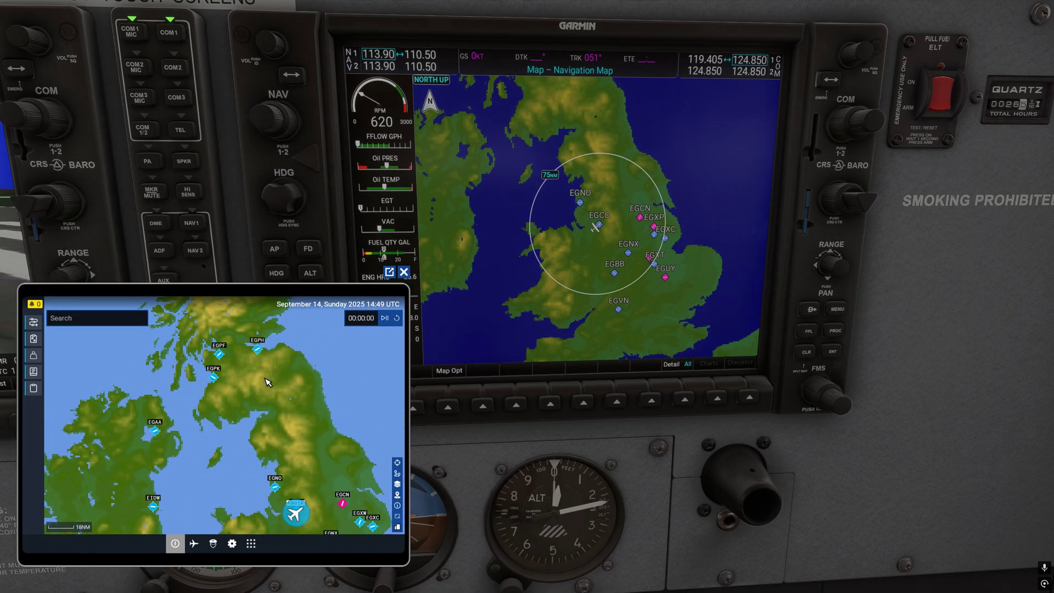
{"action": "left_click_drag", "start_coordinate": [260, 354], "coordinate": [253, 365]}
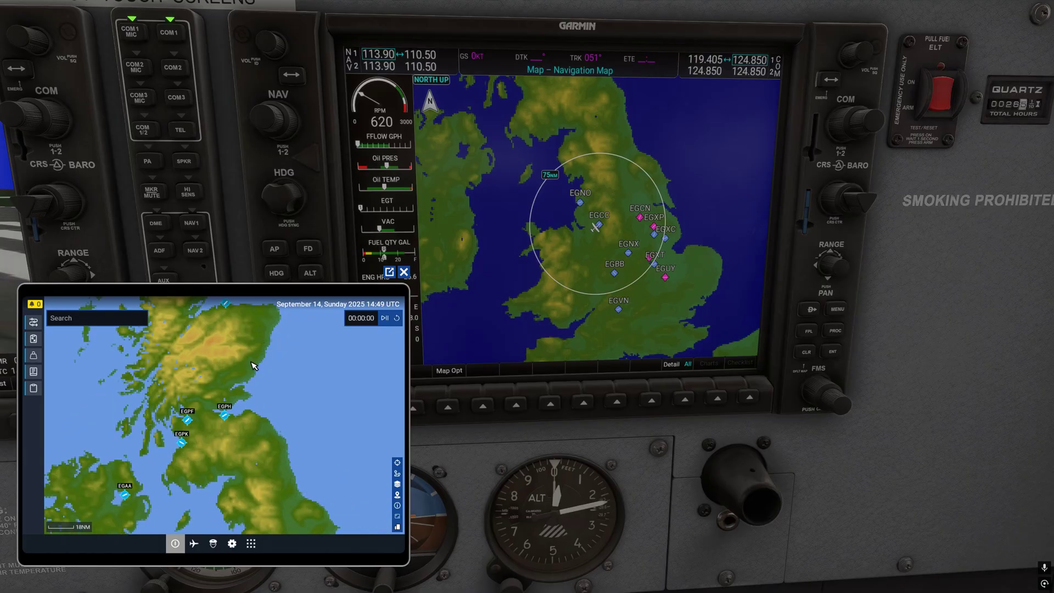
{"action": "left_click", "coordinate": [226, 416]}
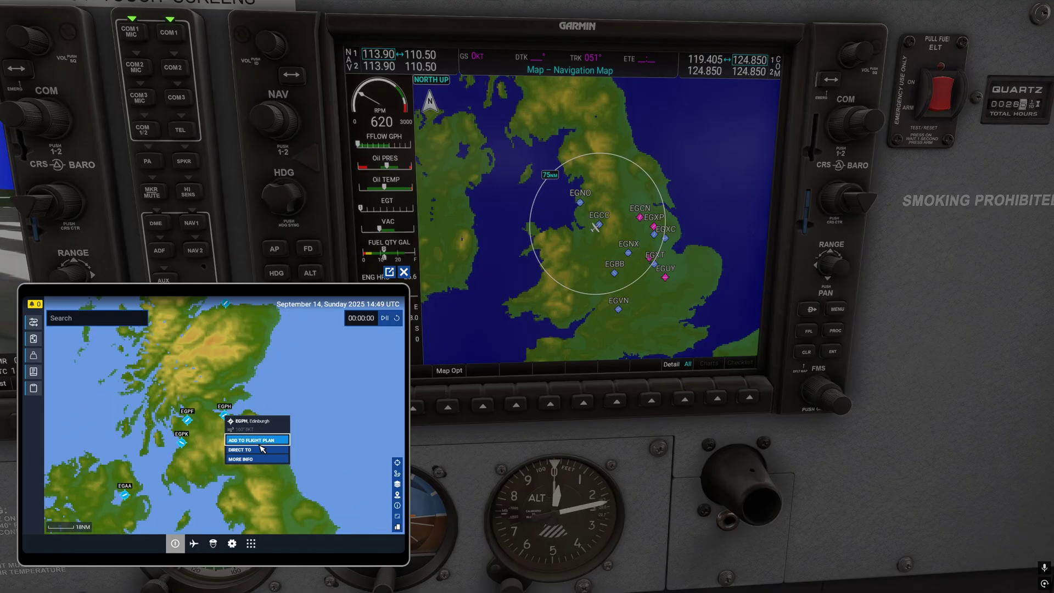
{"action": "left_click", "coordinate": [259, 440]}
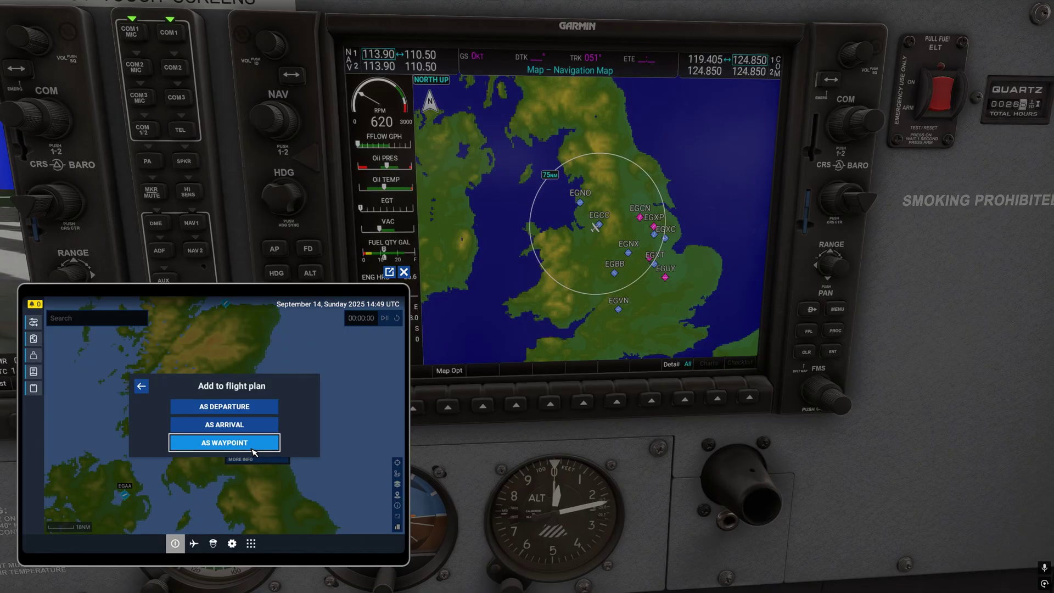
{"action": "left_click", "coordinate": [270, 448]}
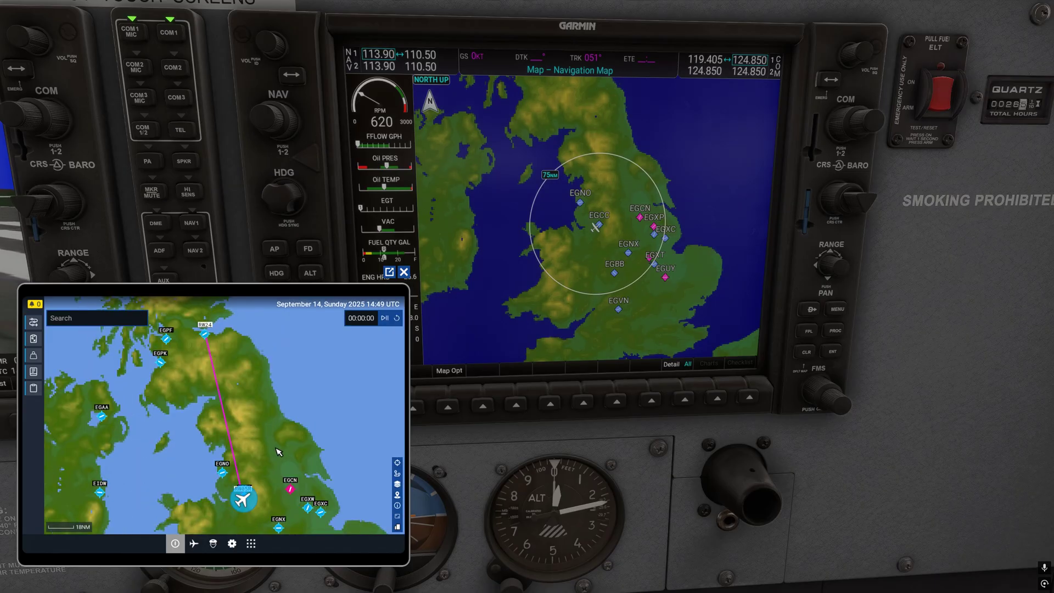
Add Prestwick EGPK on the Scottish west coast to the EFB flight plan, then zoom out.
{"action": "left_click_drag", "start_coordinate": [256, 430], "coordinate": [256, 419]}
{"action": "scroll", "coordinate": [239, 390], "scroll_direction": "up", "scroll_amount": 4}
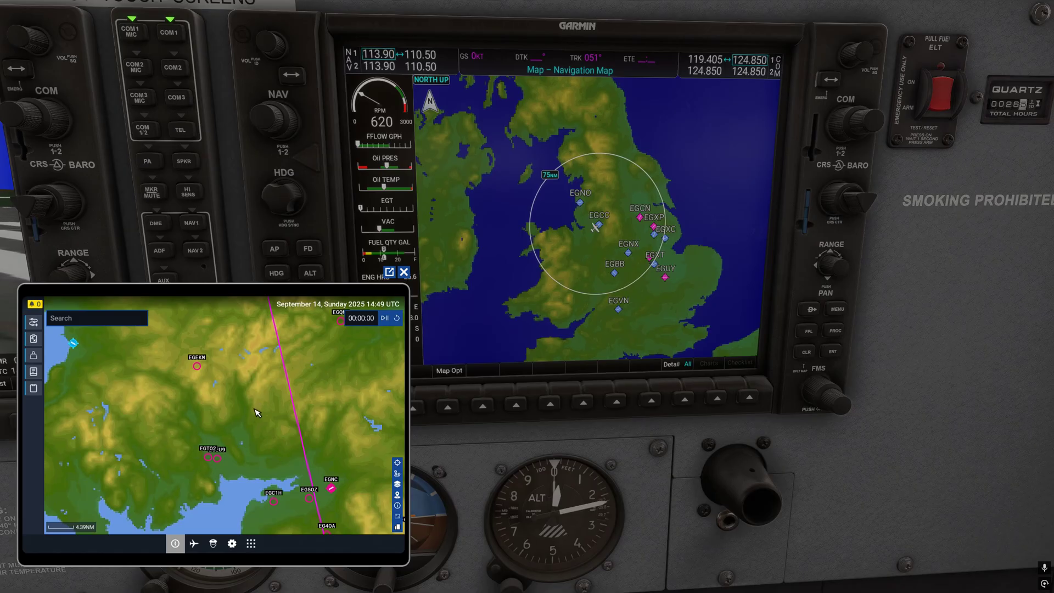
{"action": "scroll", "coordinate": [256, 414], "scroll_direction": "up", "scroll_amount": 2}
{"action": "left_click_drag", "start_coordinate": [252, 422], "coordinate": [282, 428]}
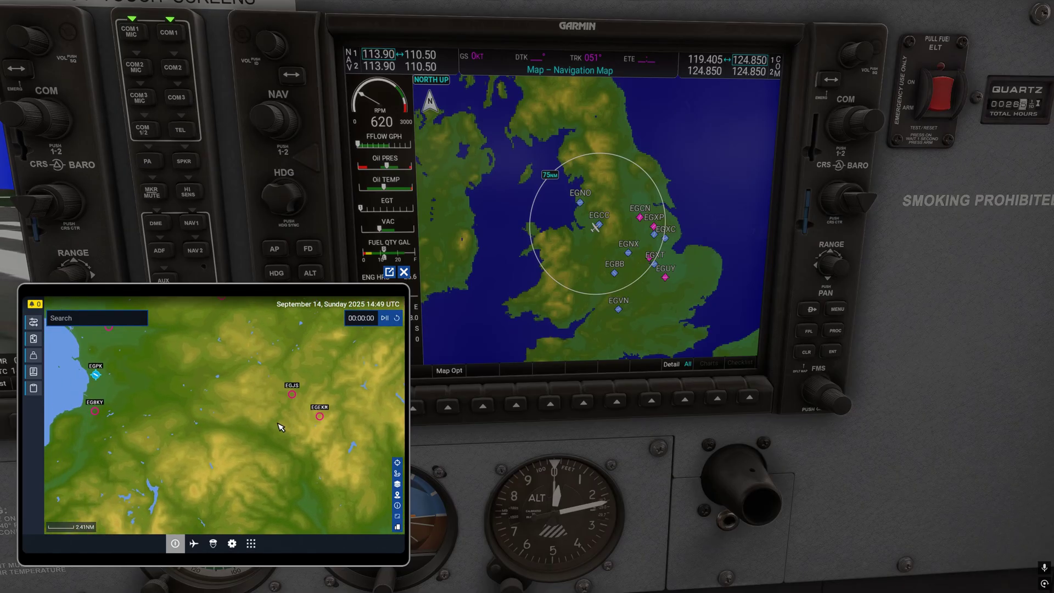
{"action": "left_click", "coordinate": [97, 376]}
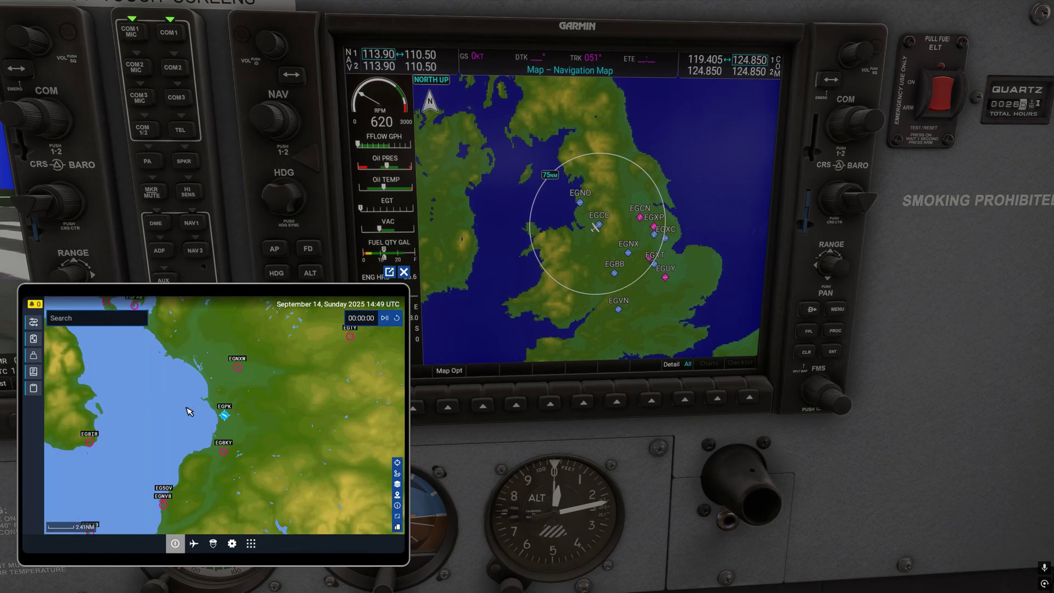
{"action": "left_click", "coordinate": [225, 415]}
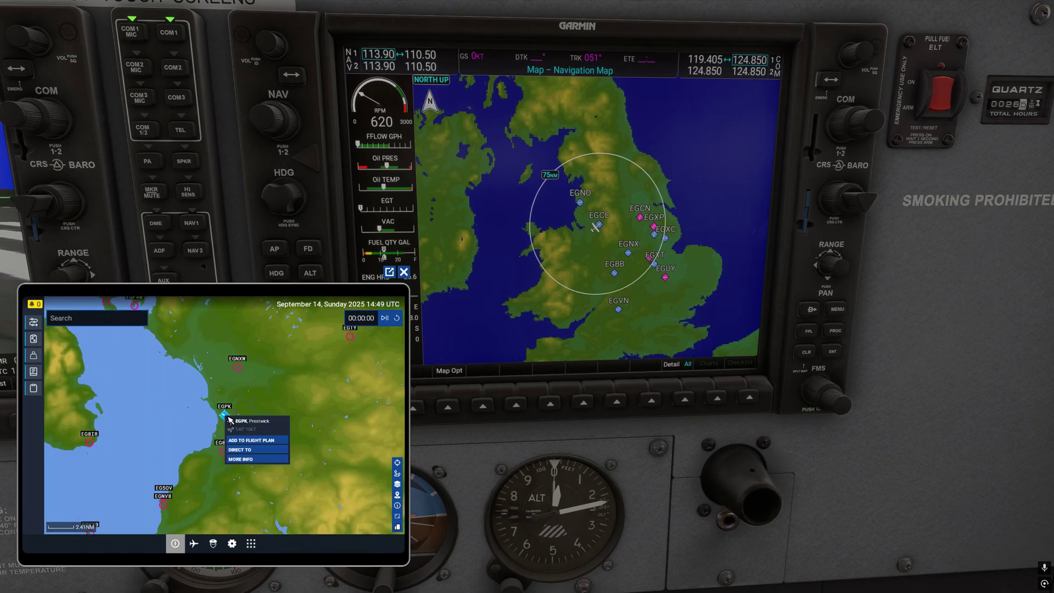
{"action": "left_click", "coordinate": [258, 444]}
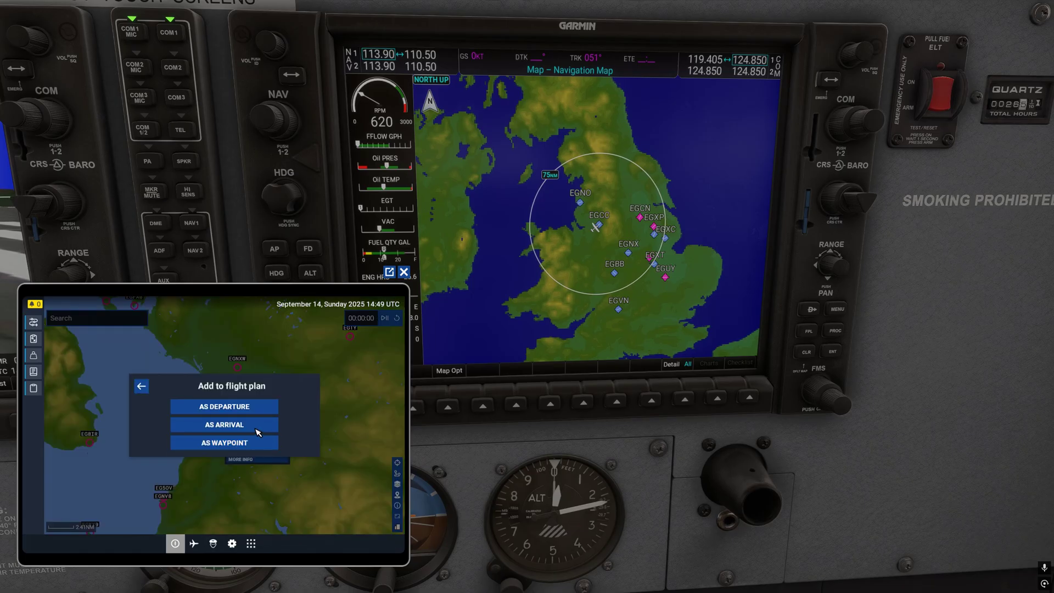
{"action": "left_click", "coordinate": [257, 445]}
{"action": "scroll", "coordinate": [343, 432], "scroll_direction": "down", "scroll_amount": 6}
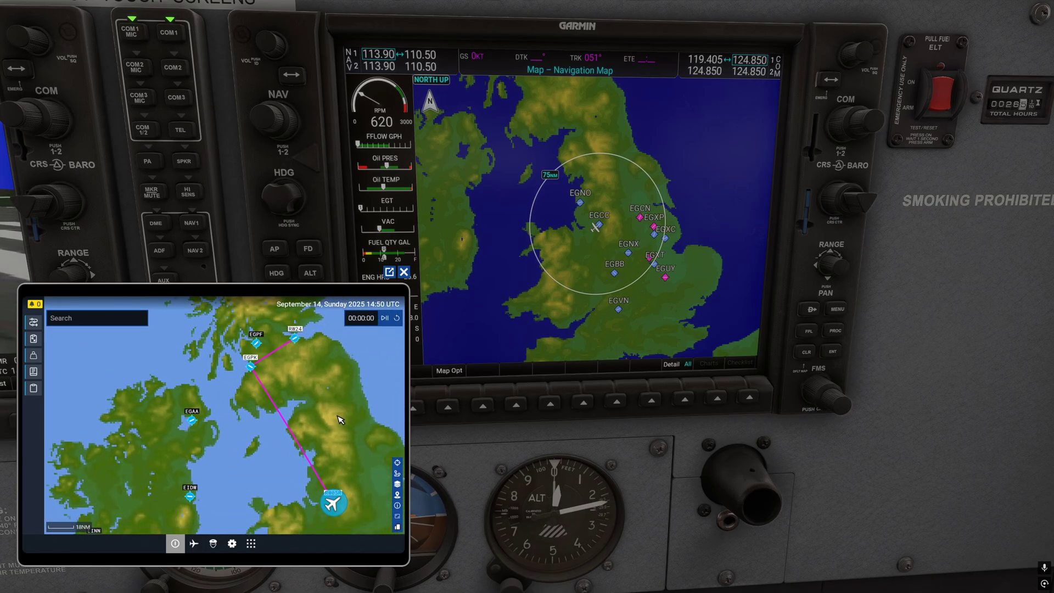
{"action": "left_click_drag", "start_coordinate": [335, 415], "coordinate": [291, 418]}
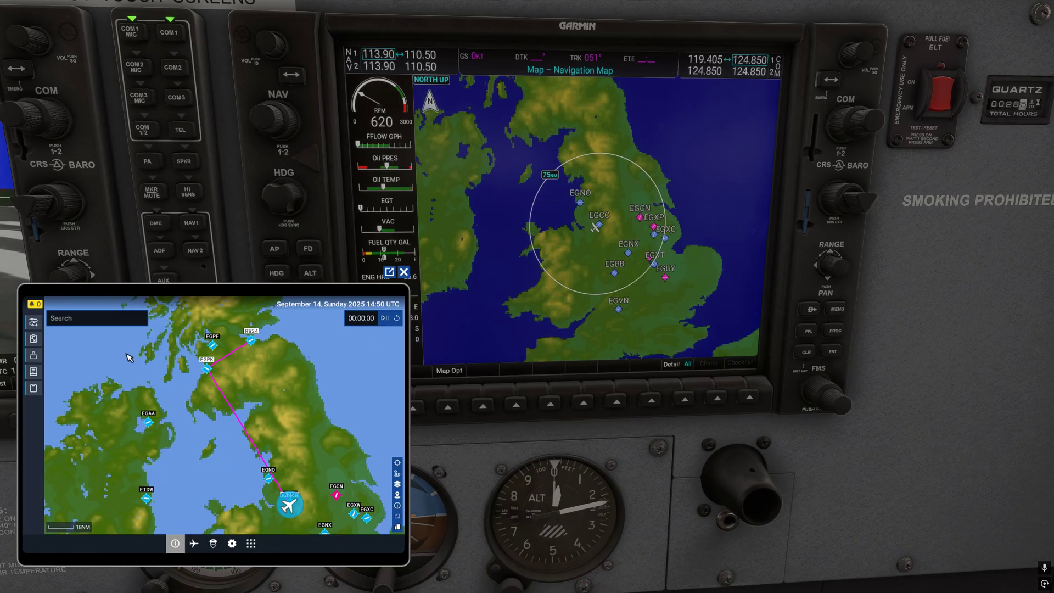
Send the EFB route to the G1000 and set the MFD map range to 100NM.
{"action": "left_click", "coordinate": [34, 322]}
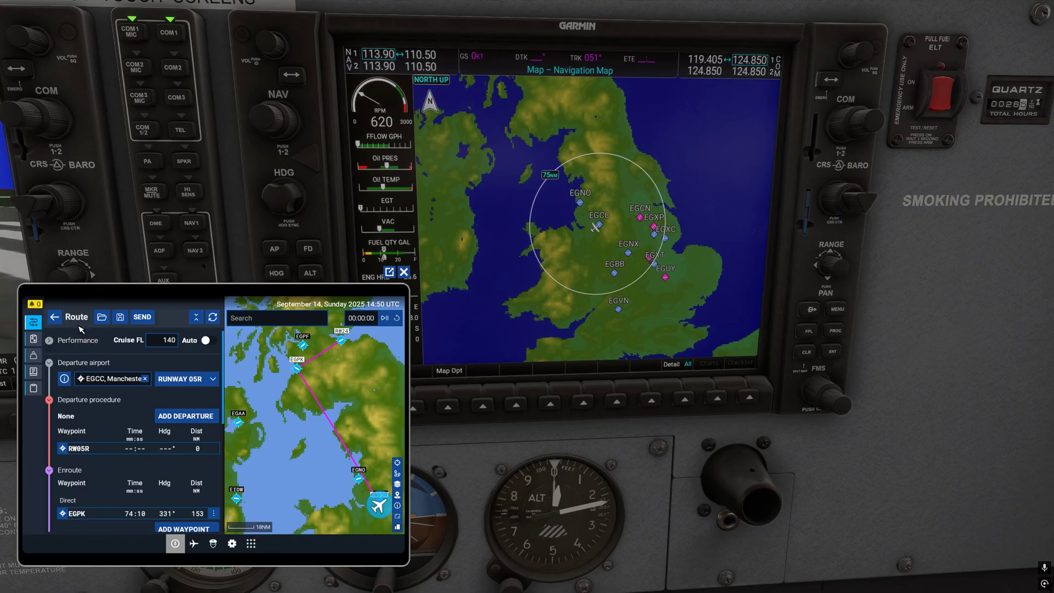
{"action": "left_click", "coordinate": [143, 317]}
{"action": "left_click", "coordinate": [182, 358]}
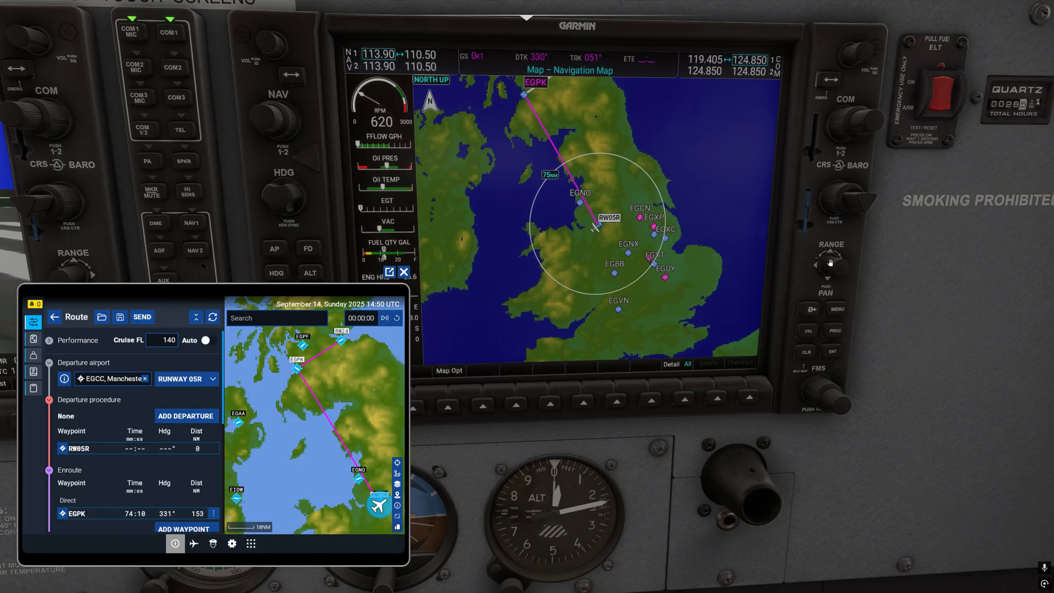
{"action": "scroll", "coordinate": [830, 262], "scroll_direction": "up", "scroll_amount": 1}
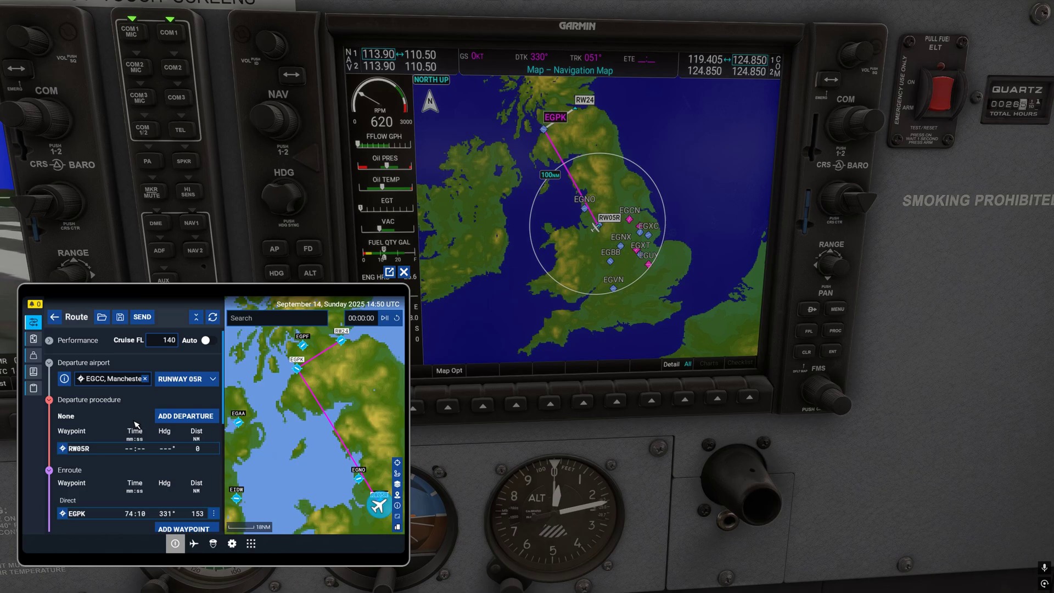
{"action": "scroll", "coordinate": [137, 422], "scroll_direction": "down", "scroll_amount": 3}
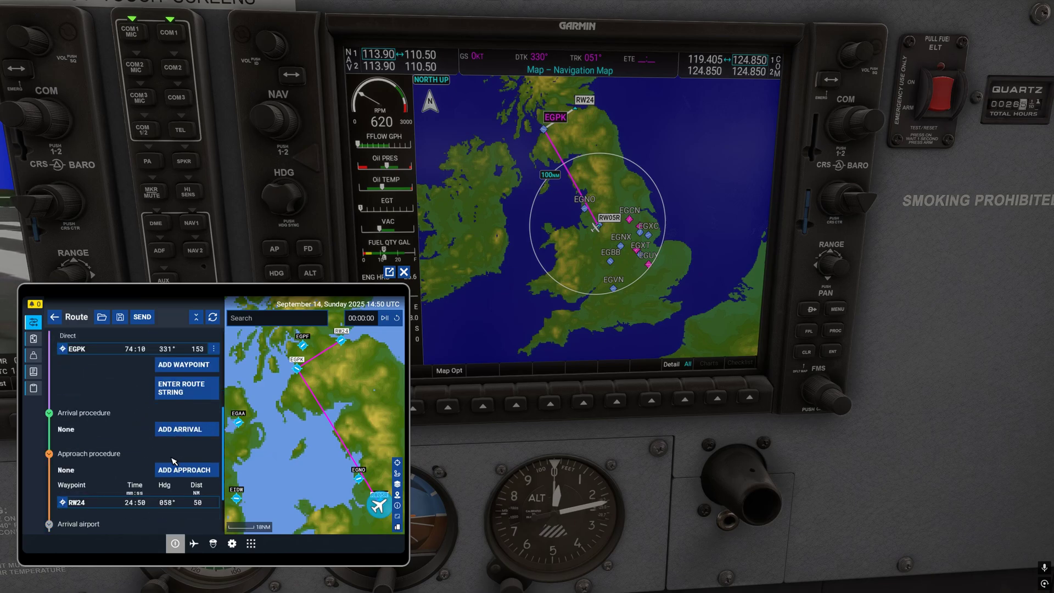
{"action": "scroll", "coordinate": [174, 461], "scroll_direction": "up", "scroll_amount": 3}
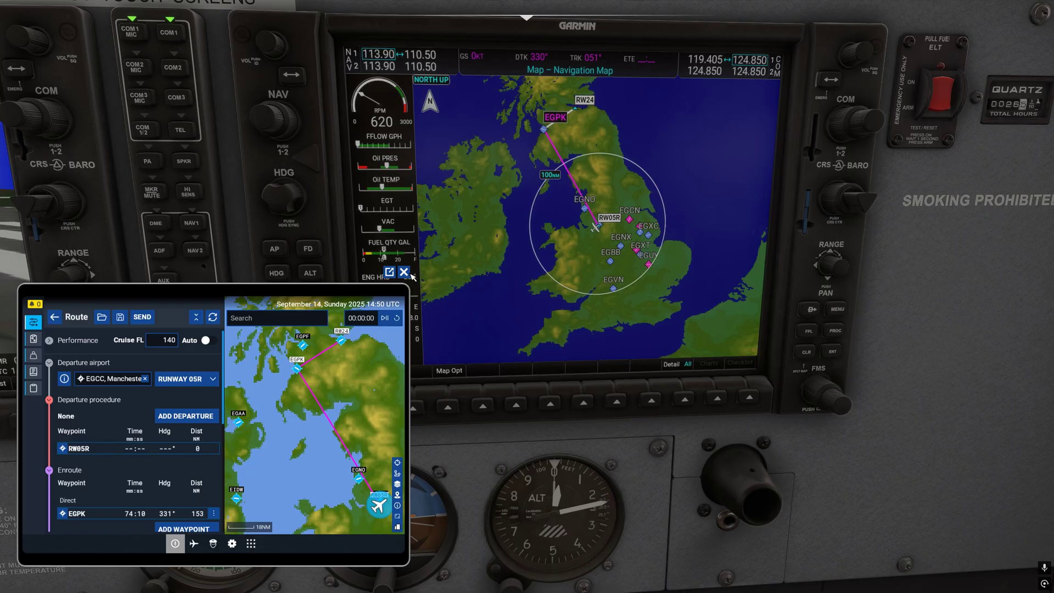
Close the EFB and set the G1000 map orientation to HDG up in Map Settings.
{"action": "left_click", "coordinate": [404, 271]}
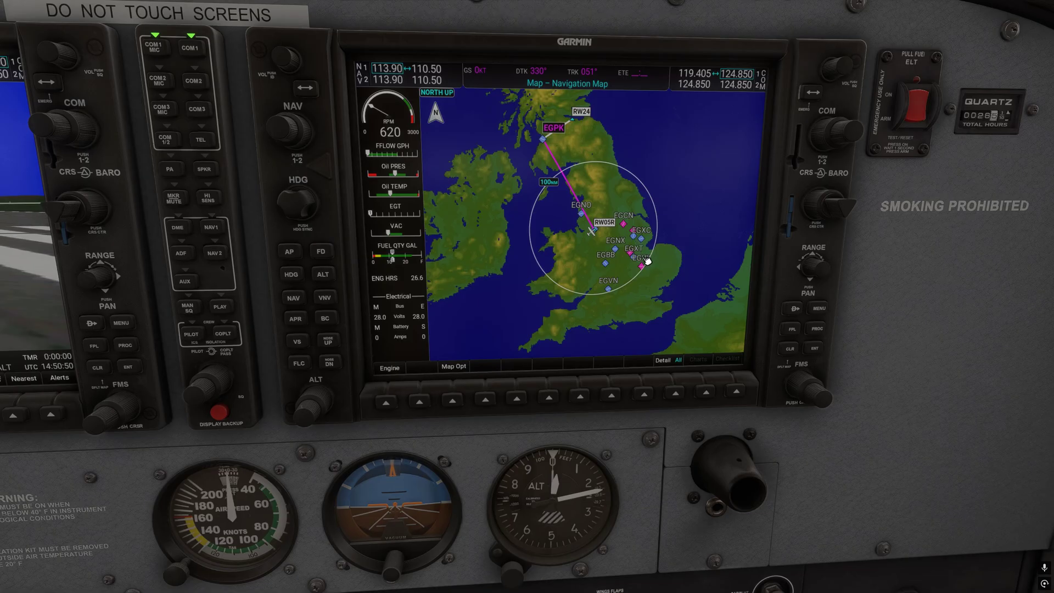
{"action": "left_click", "coordinate": [823, 311]}
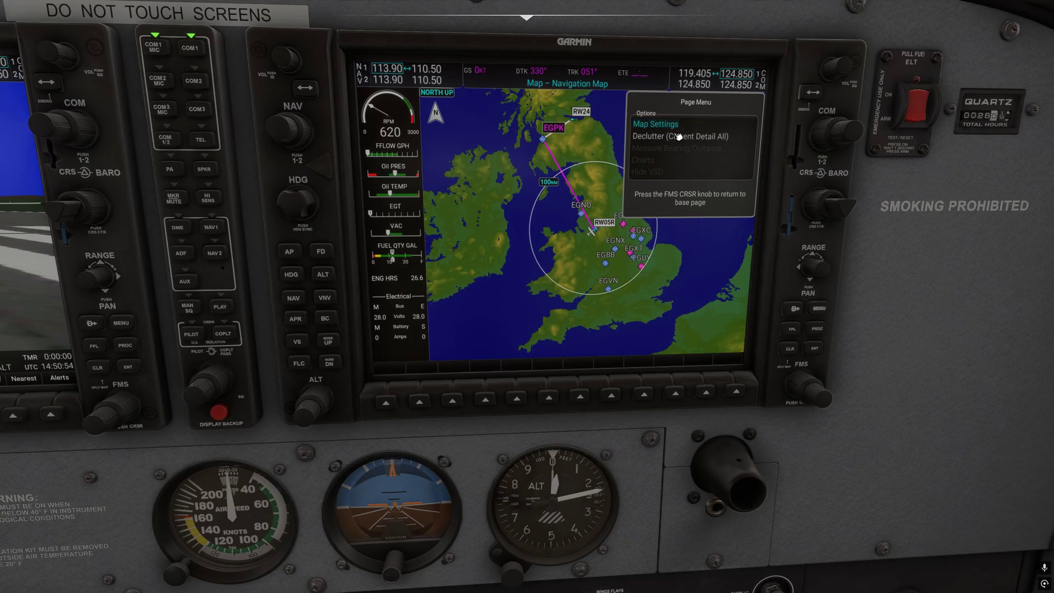
{"action": "left_click", "coordinate": [817, 349]}
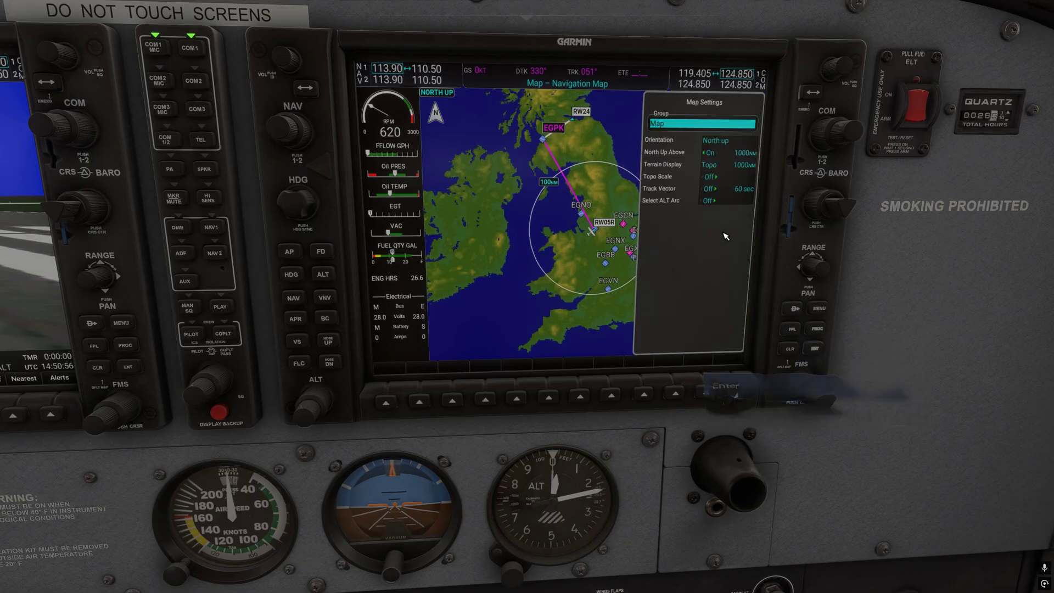
{"action": "scroll", "coordinate": [801, 384], "scroll_direction": "up", "scroll_amount": 1}
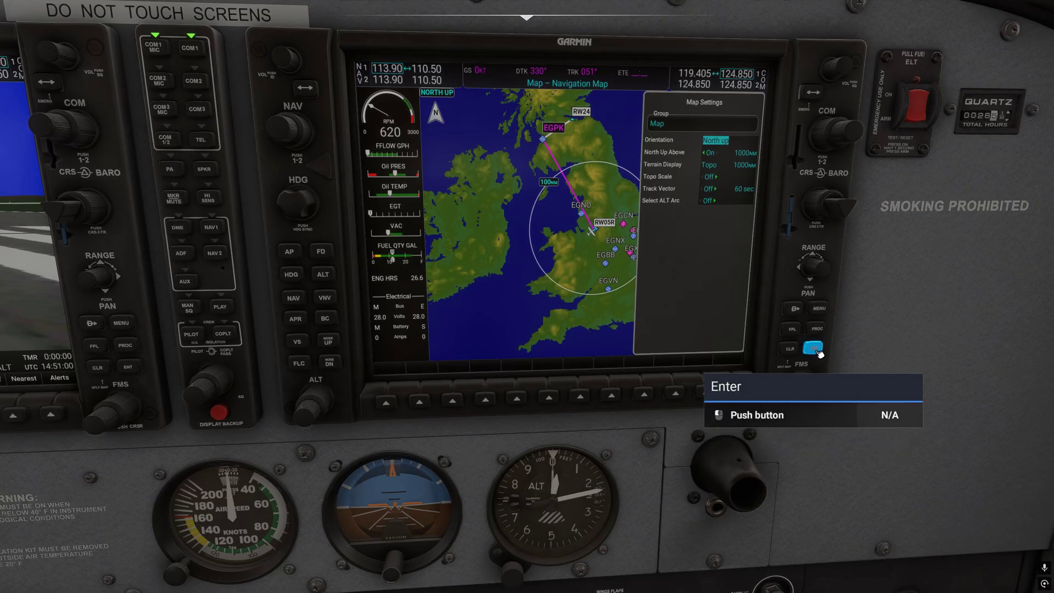
{"action": "scroll", "coordinate": [821, 397], "scroll_direction": "up", "scroll_amount": 1}
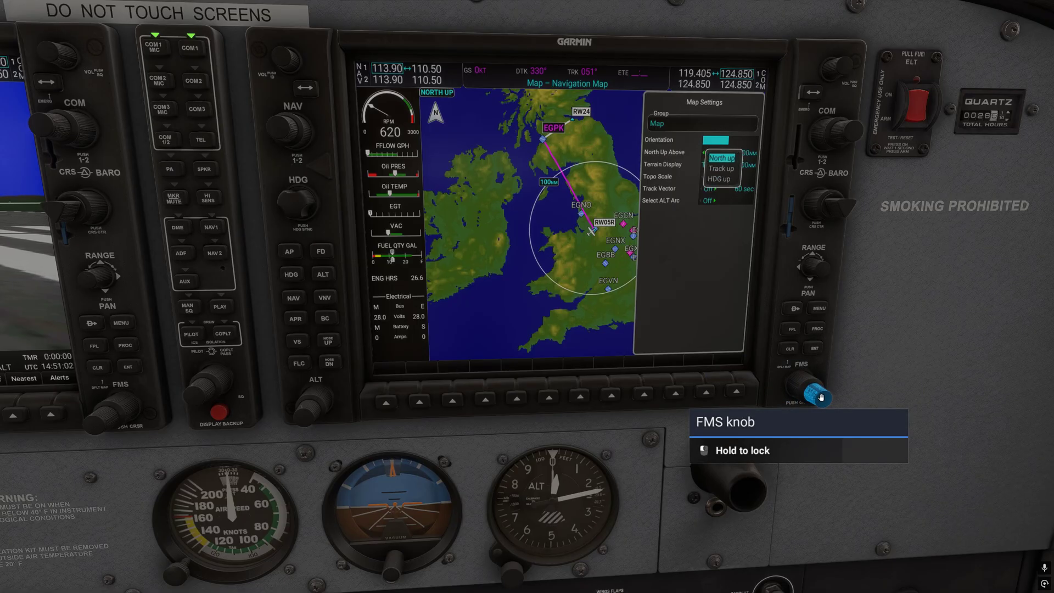
{"action": "scroll", "coordinate": [801, 385], "scroll_direction": "up", "scroll_amount": 2}
{"action": "left_click", "coordinate": [812, 348]}
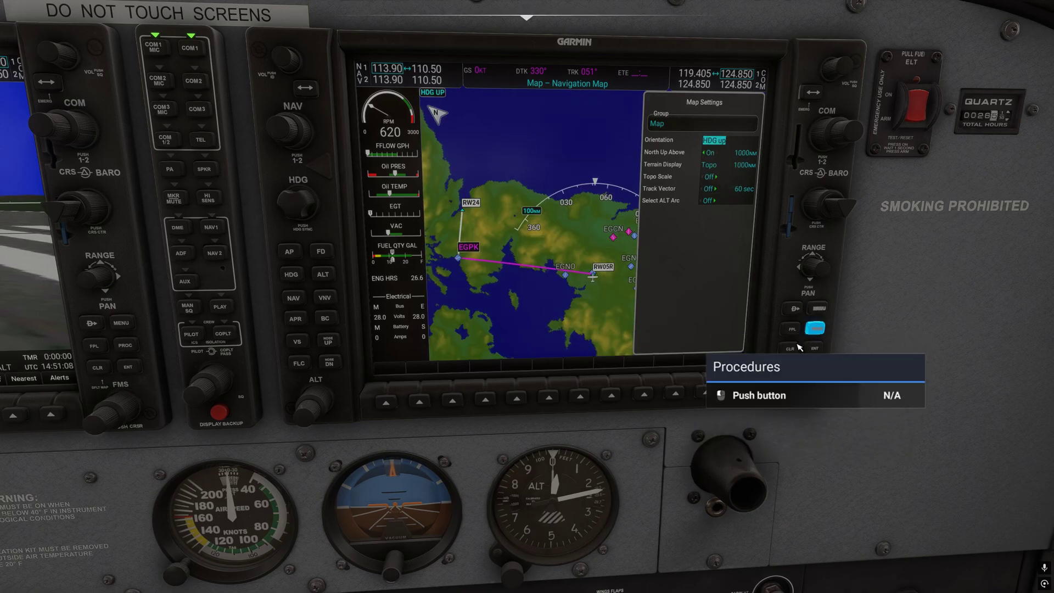
{"action": "left_click", "coordinate": [797, 349]}
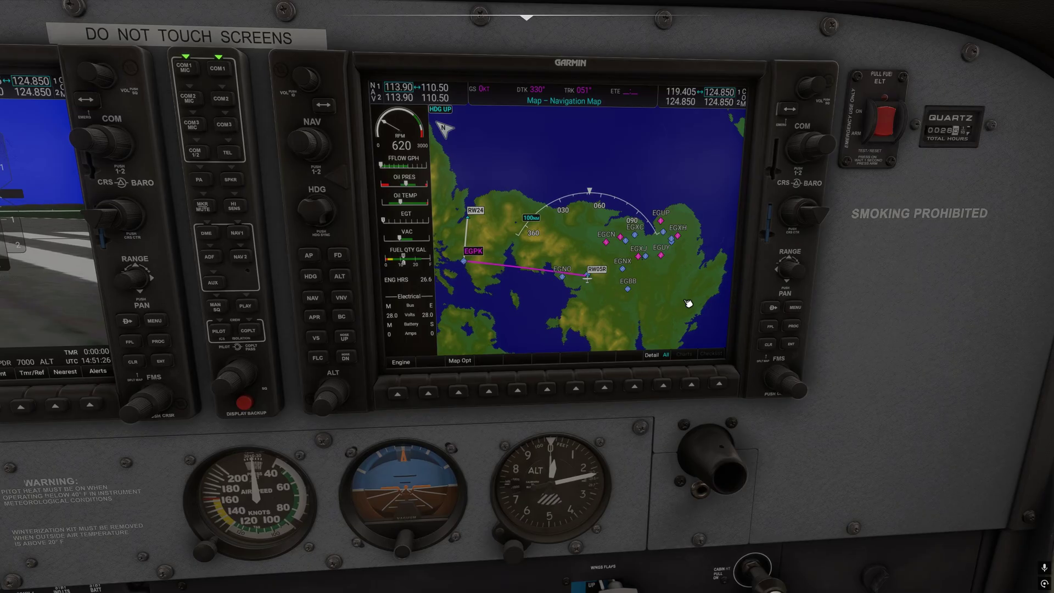
Set the G1000 map orientation back to North up, then switch to the external view of the Cessna.
{"action": "left_click", "coordinate": [796, 306]}
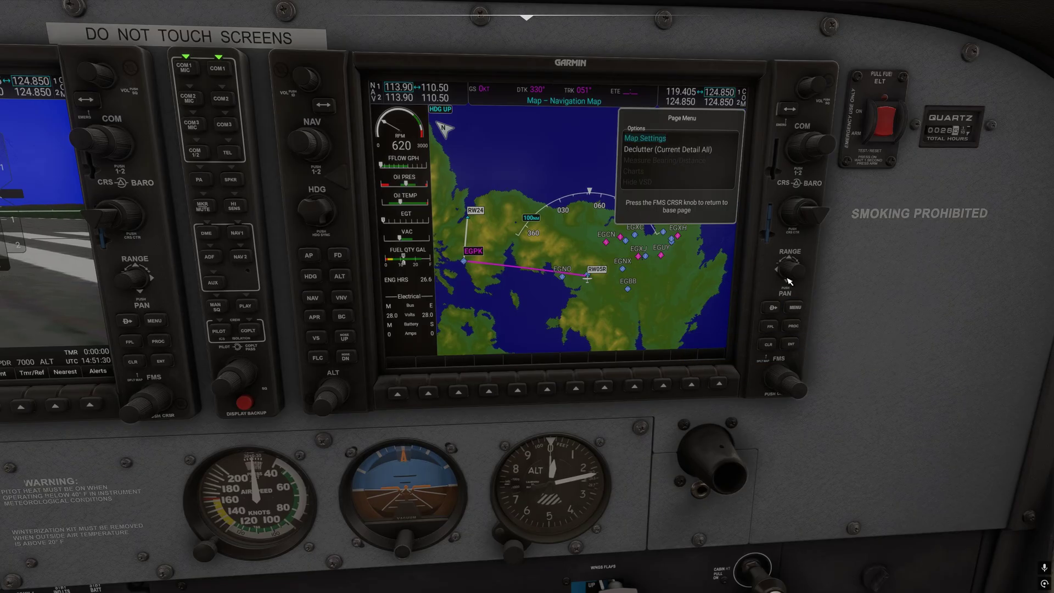
{"action": "left_click", "coordinate": [791, 344]}
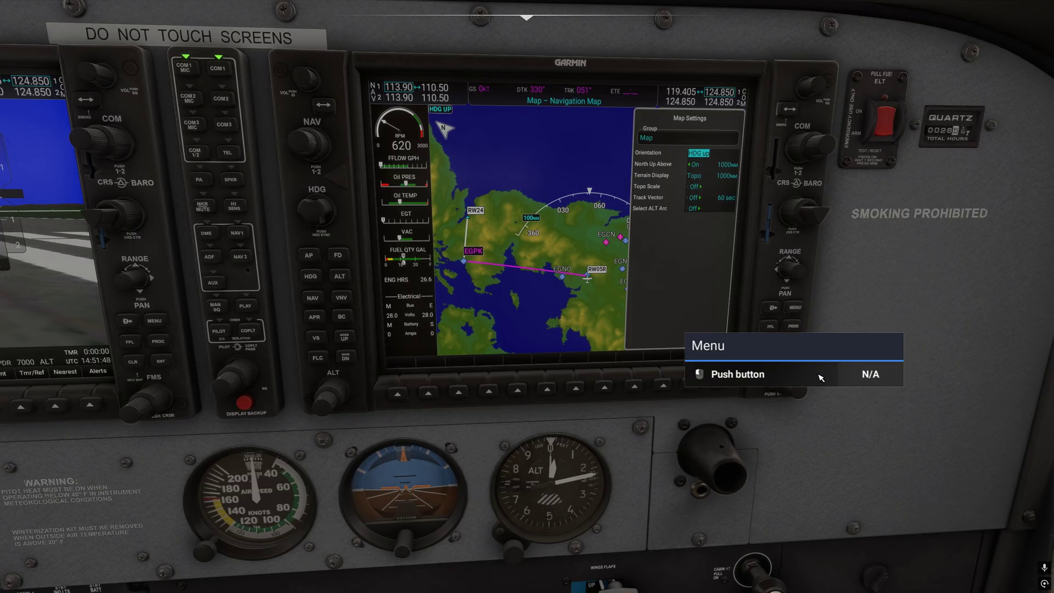
{"action": "left_click", "coordinate": [800, 386]}
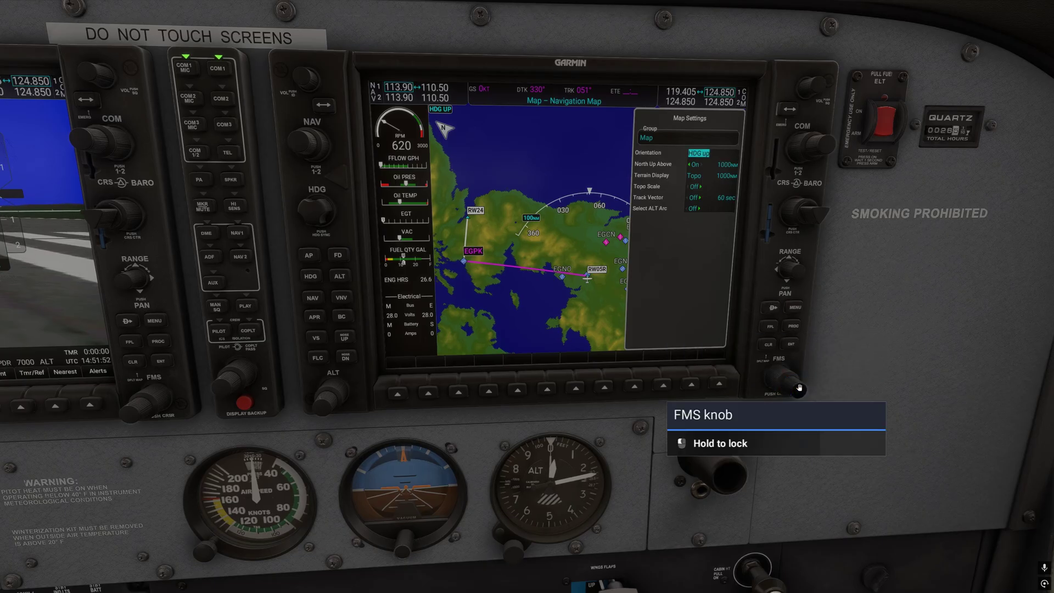
{"action": "scroll", "coordinate": [800, 386], "scroll_direction": "up", "scroll_amount": 1}
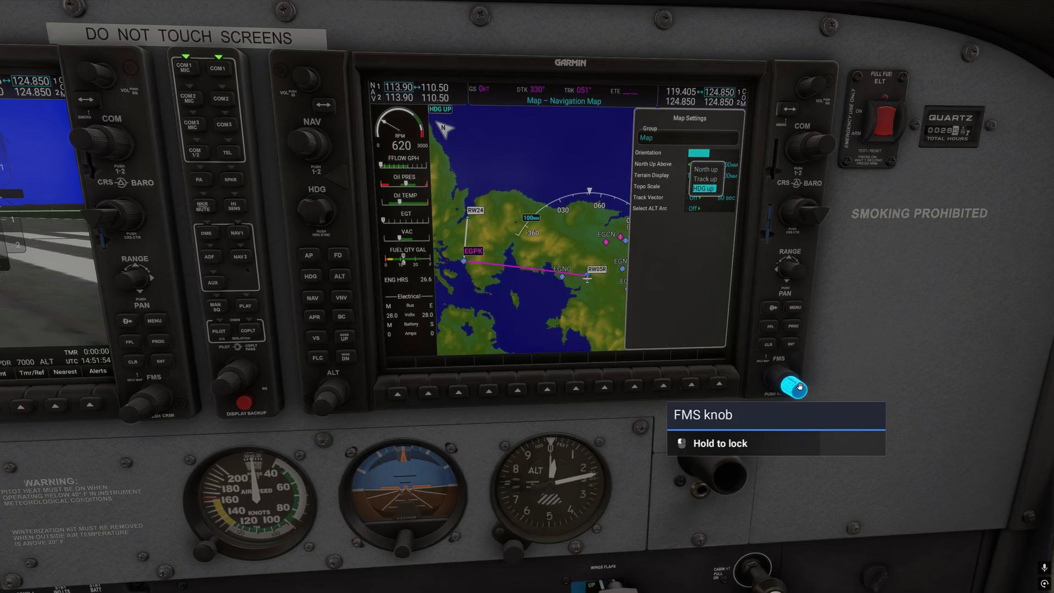
{"action": "scroll", "coordinate": [799, 387], "scroll_direction": "down", "scroll_amount": 1}
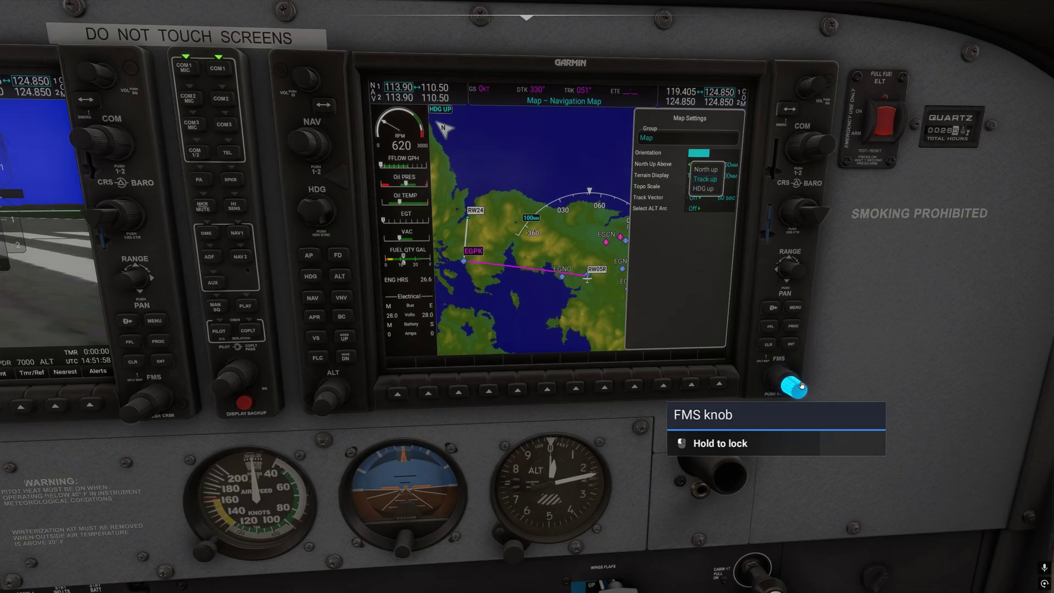
{"action": "scroll", "coordinate": [801, 386], "scroll_direction": "down", "scroll_amount": 1}
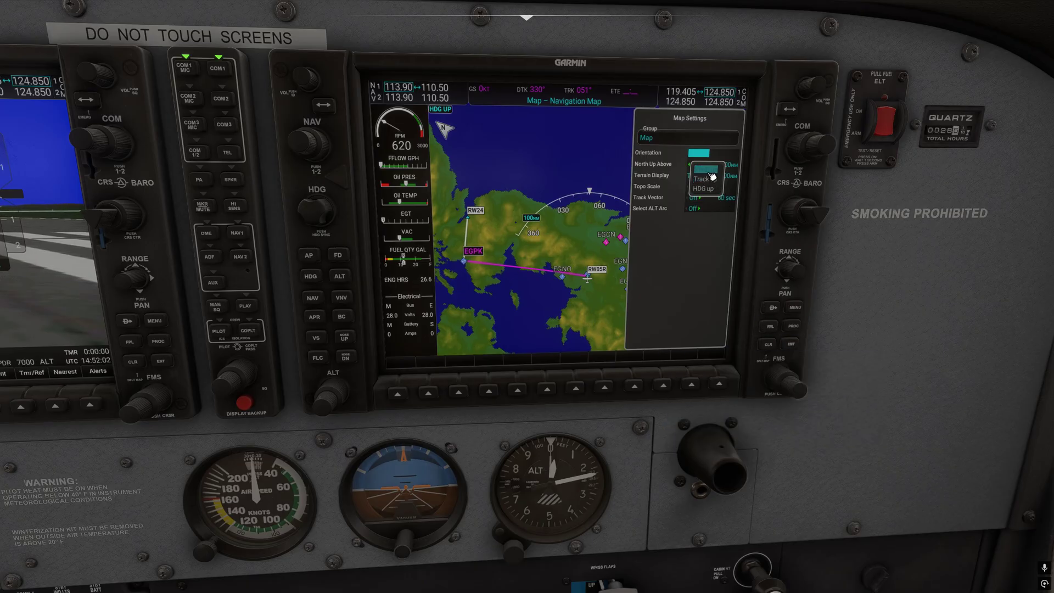
{"action": "left_click", "coordinate": [791, 345]}
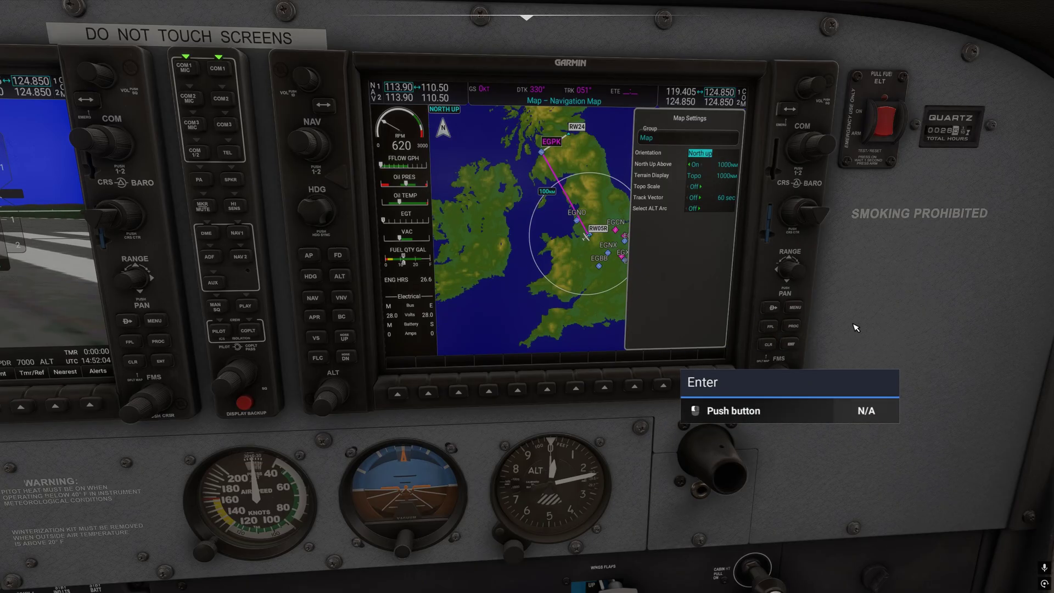
{"action": "left_click", "coordinate": [768, 344]}
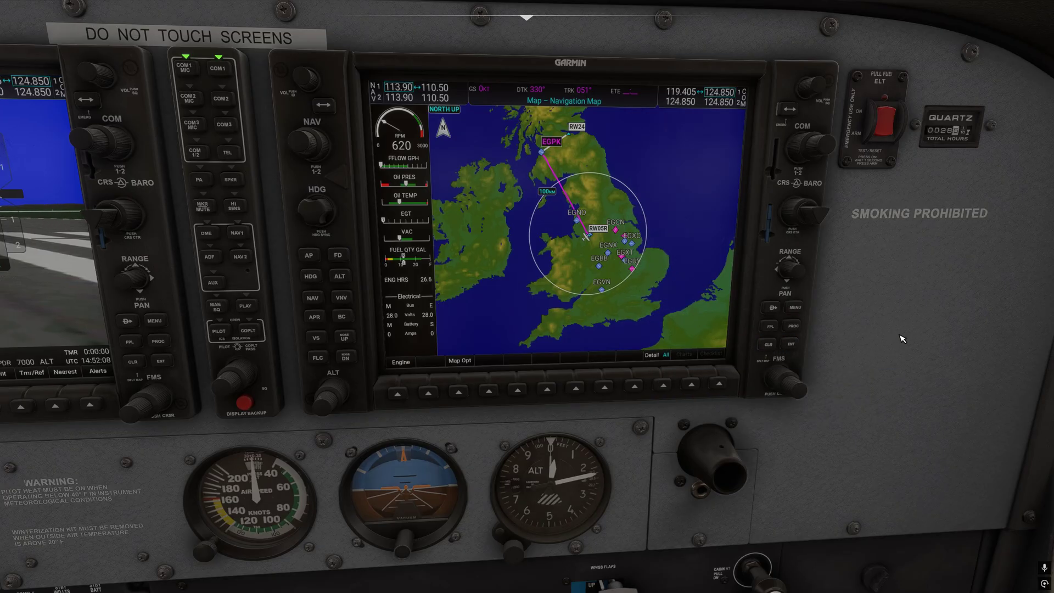
{"action": "key", "text": "End"}
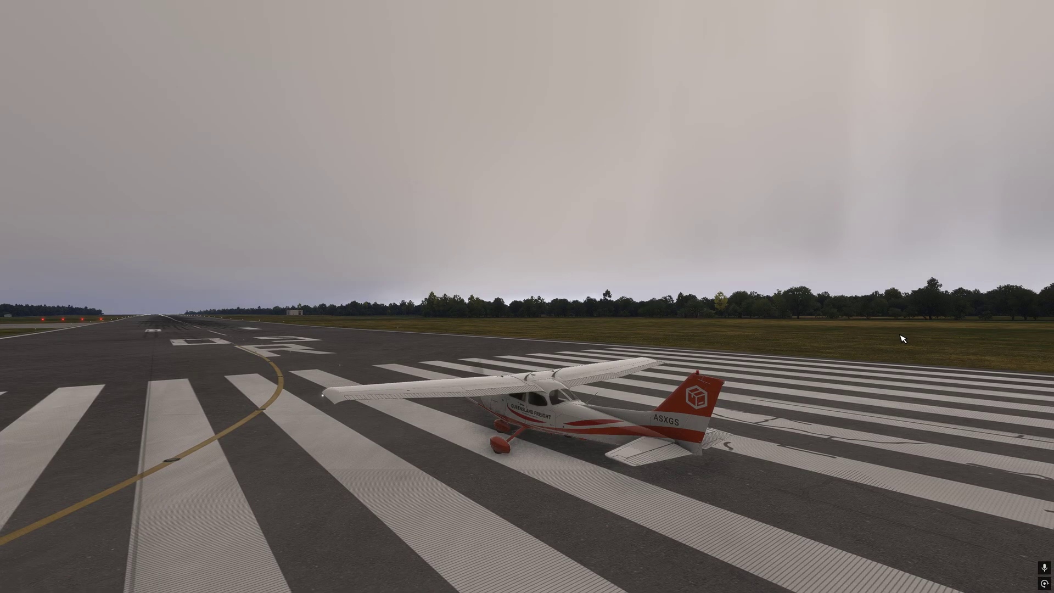